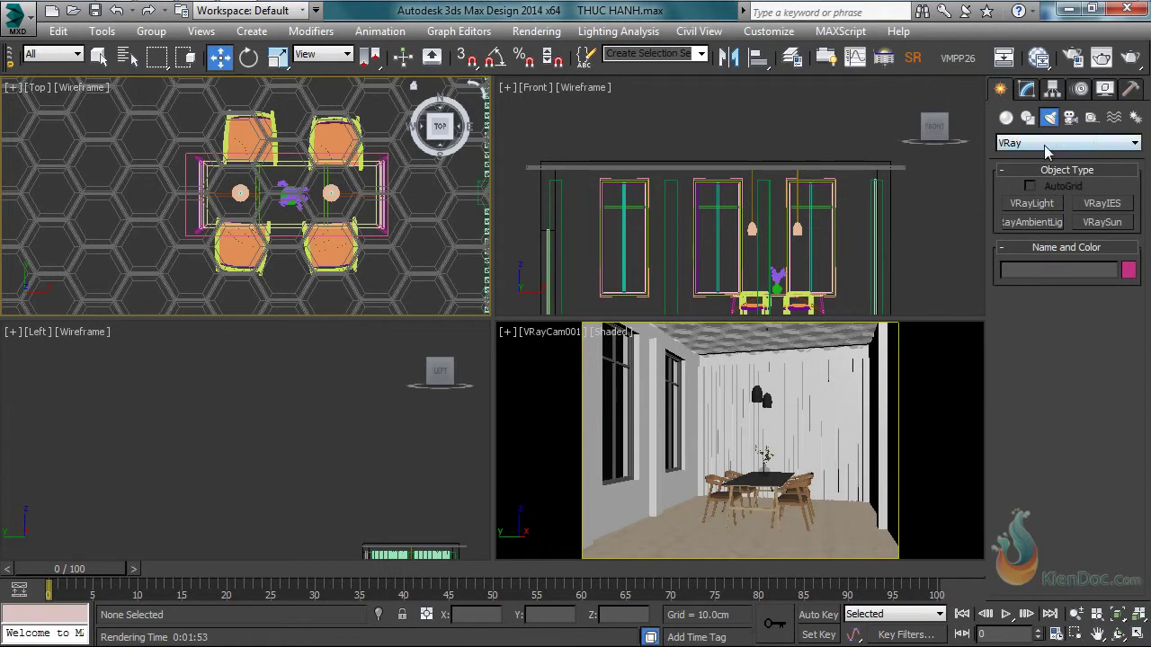
Start a new VRayLight of type Sphere with a warm yellow light color of about RGB 244, 186, 30.
click(1010, 183)
click(1032, 204)
click(1093, 353)
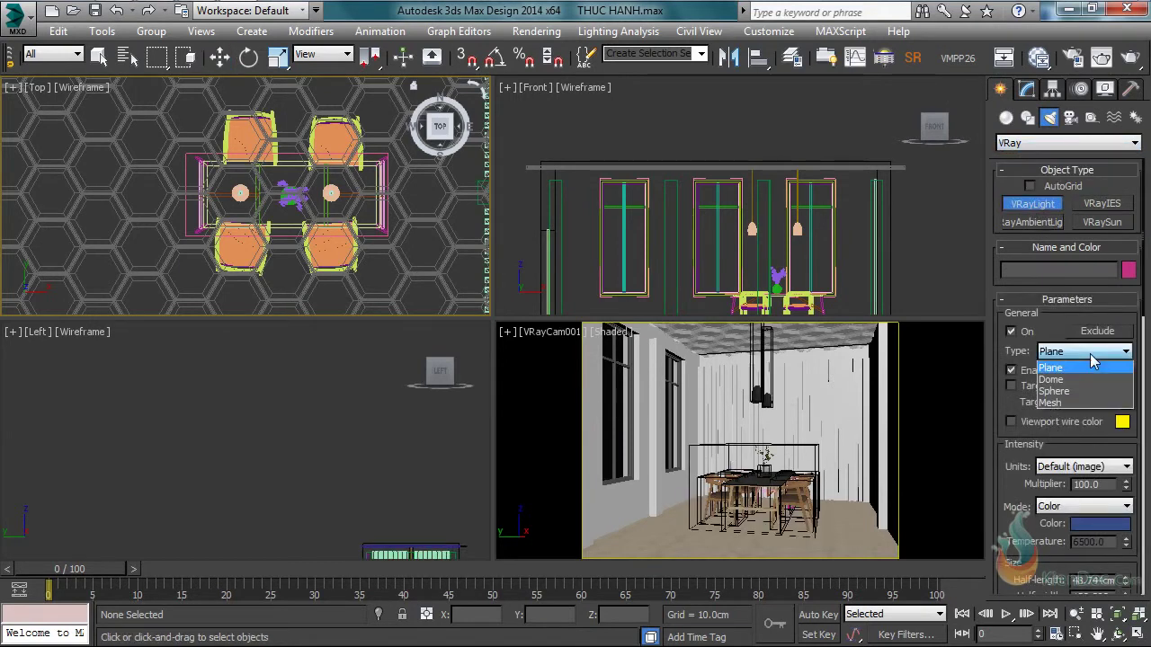
click(1069, 391)
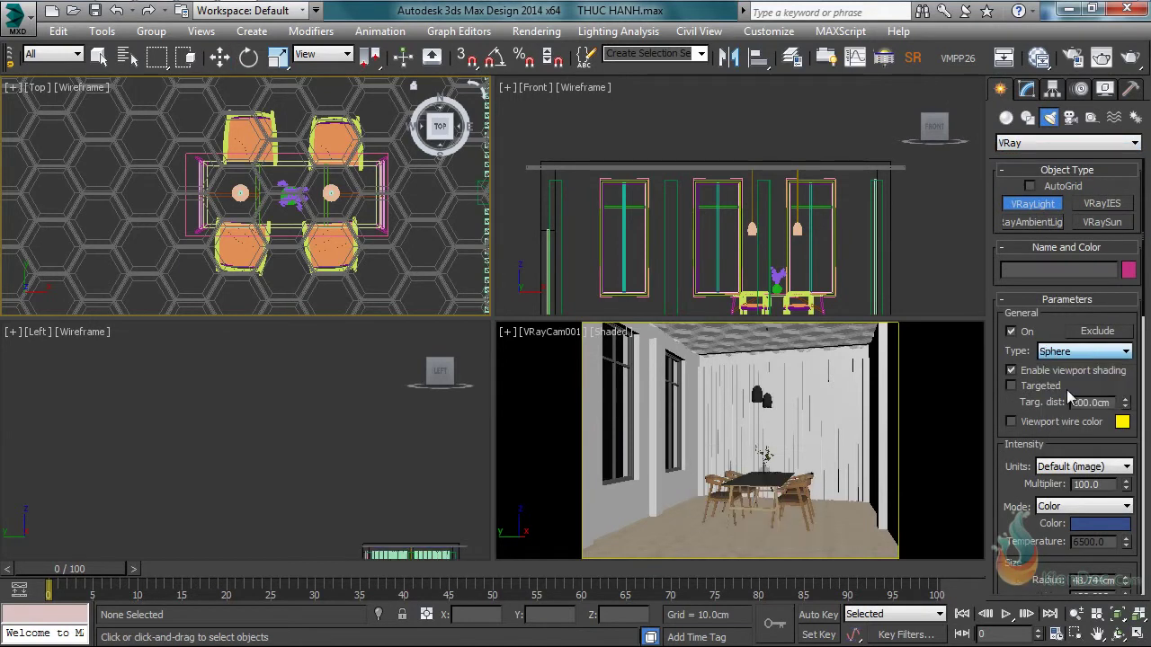
click(1099, 525)
click(380, 120)
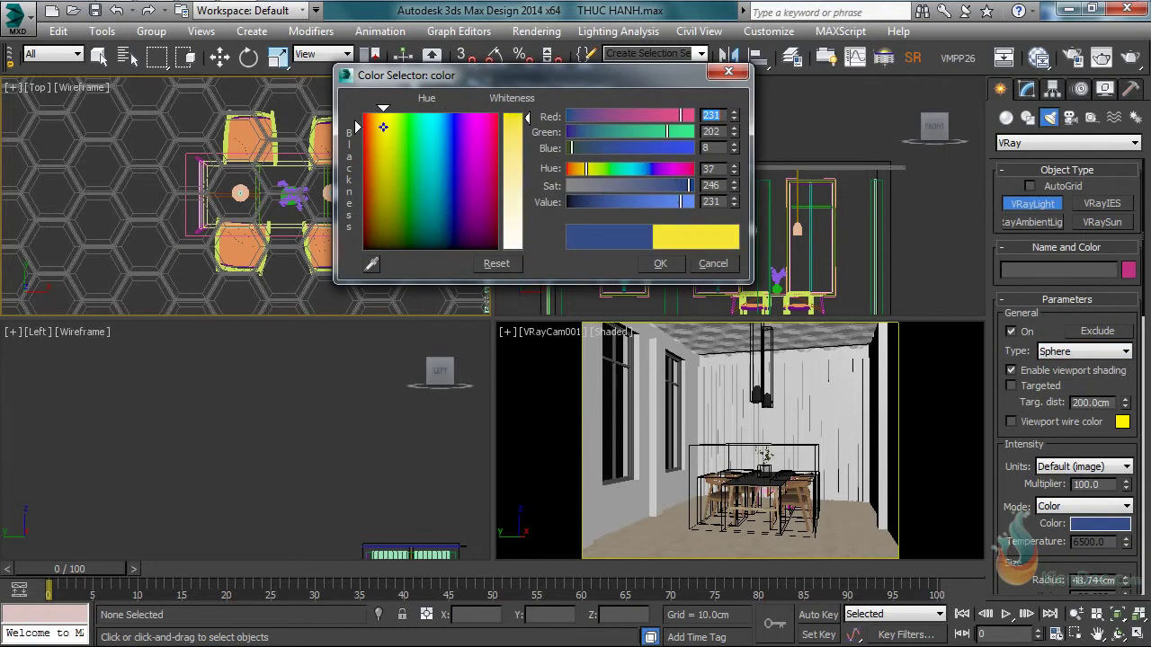
drag(531, 124, 529, 131)
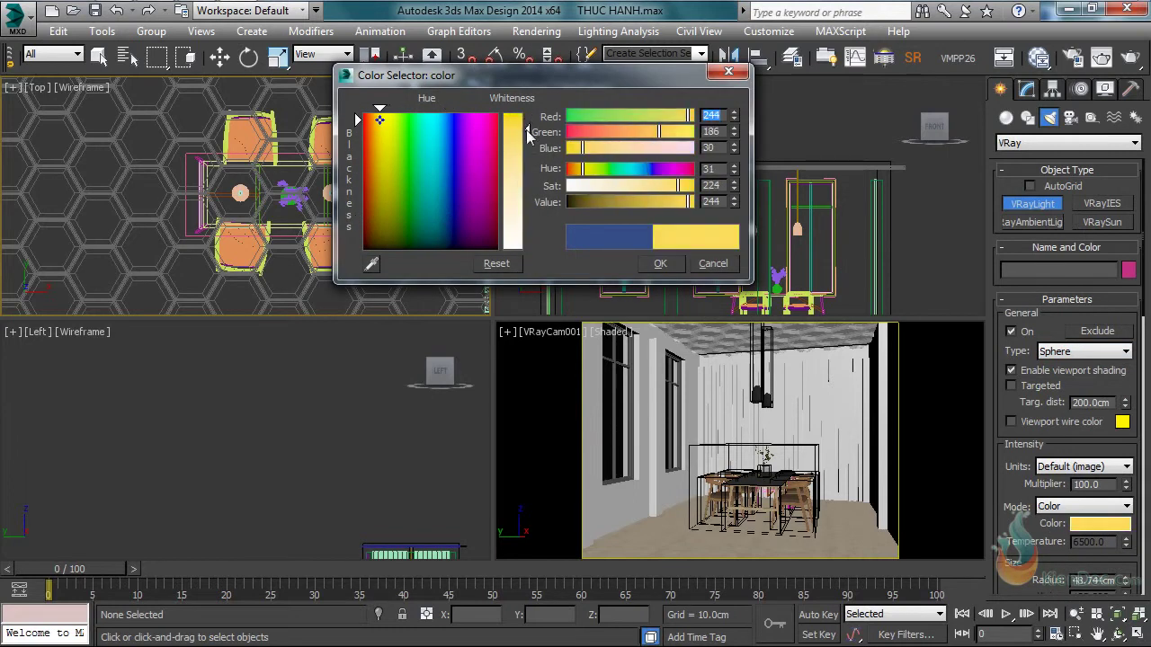
click(659, 263)
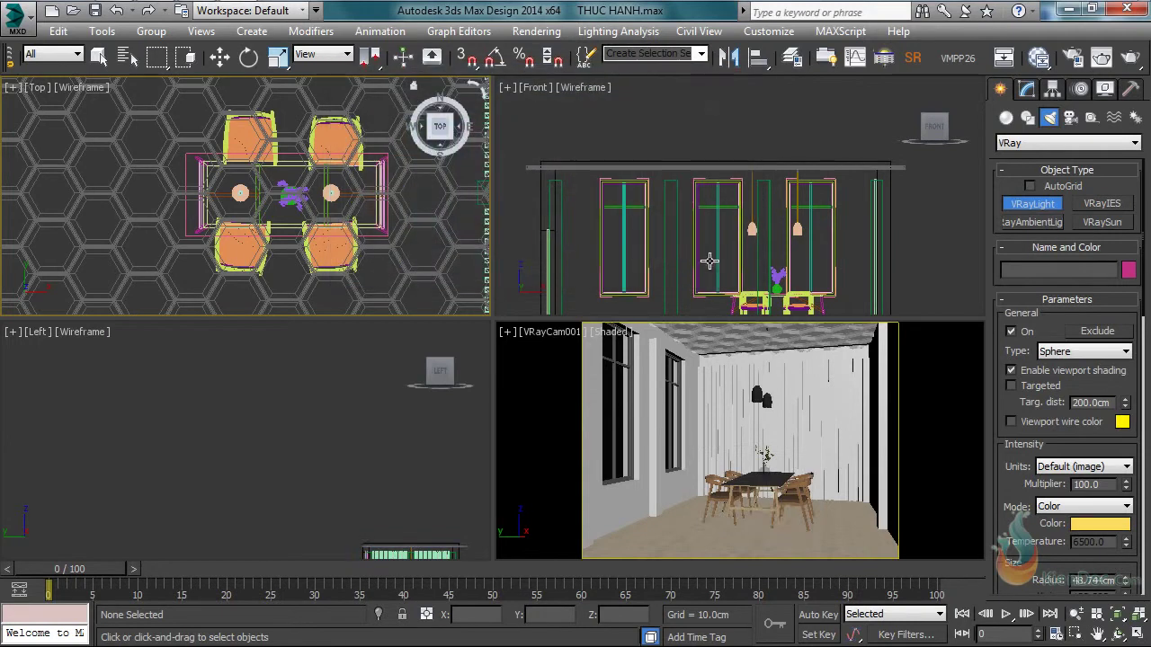
Place the sphere light at the center of the left pendant lamp in the Top view, with a radius of about 6.5 cm.
middle_drag(241, 201, 252, 151)
scroll(252, 151, up, 10)
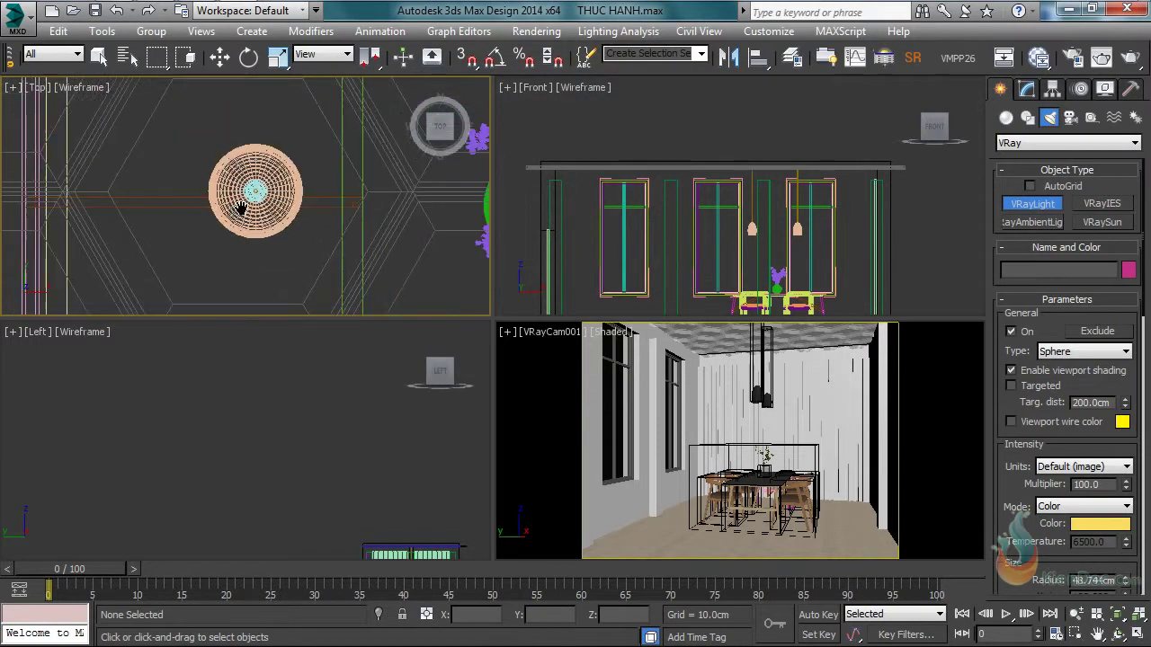
drag(246, 206, 294, 158)
scroll(294, 158, down, 4)
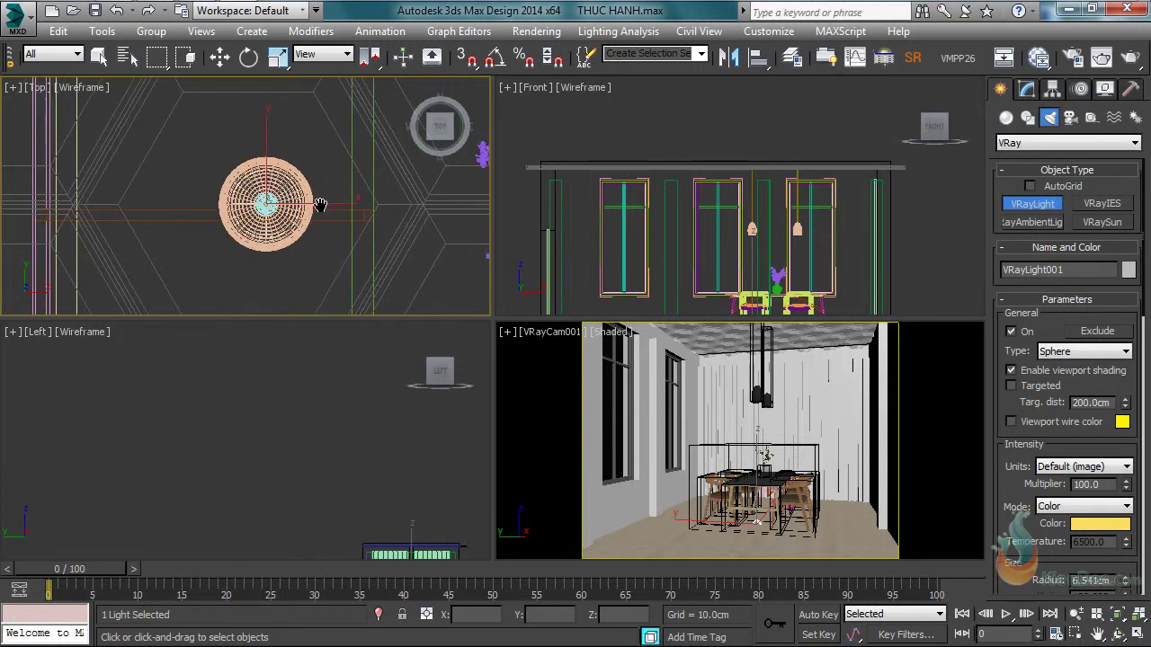
scroll(329, 210, up, 1)
Clone the sphere light along X as one instance centered on the right pendant lamp.
click(219, 57)
scroll(216, 198, down, 5)
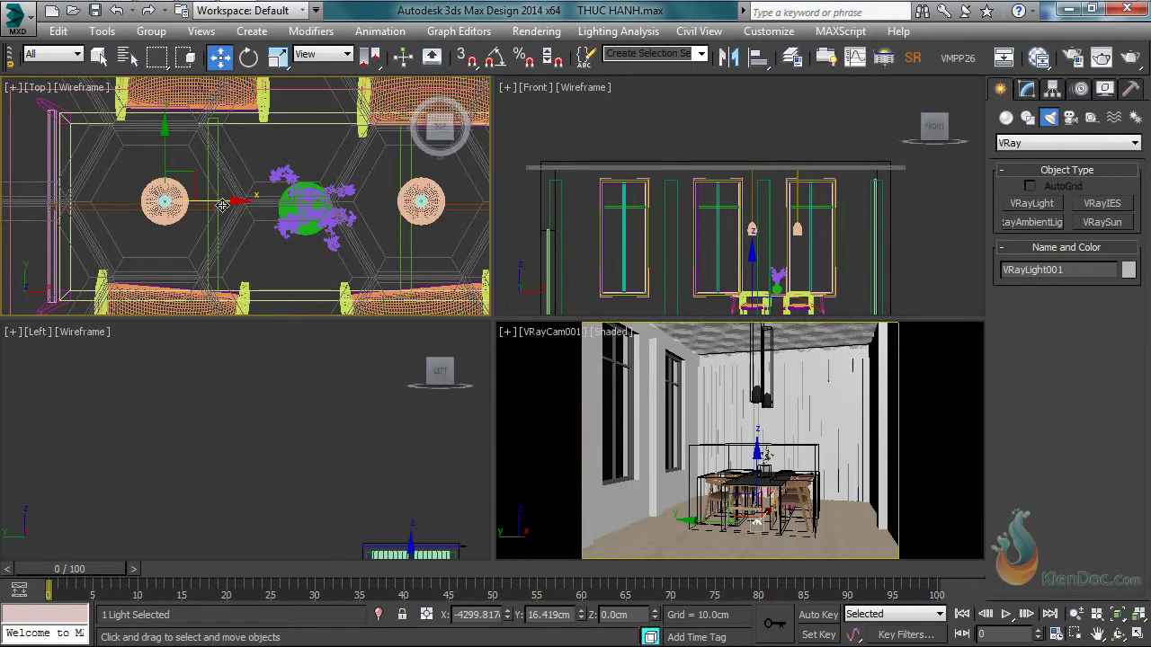
shift+drag(216, 199, 473, 200)
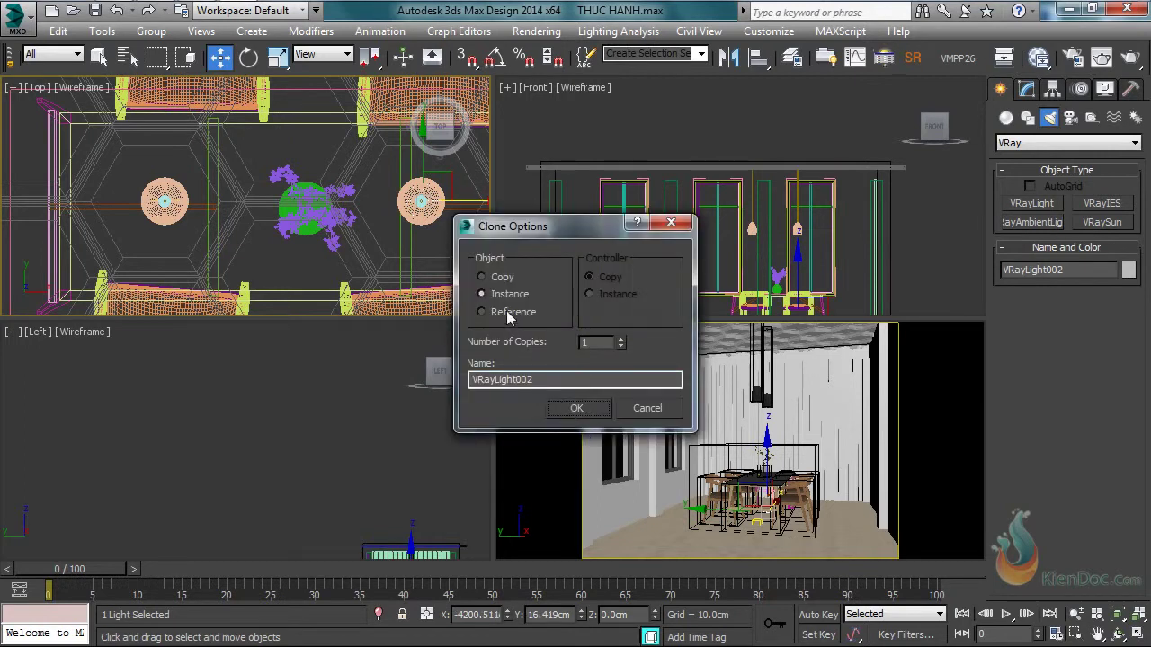
click(577, 408)
scroll(418, 201, up, 5)
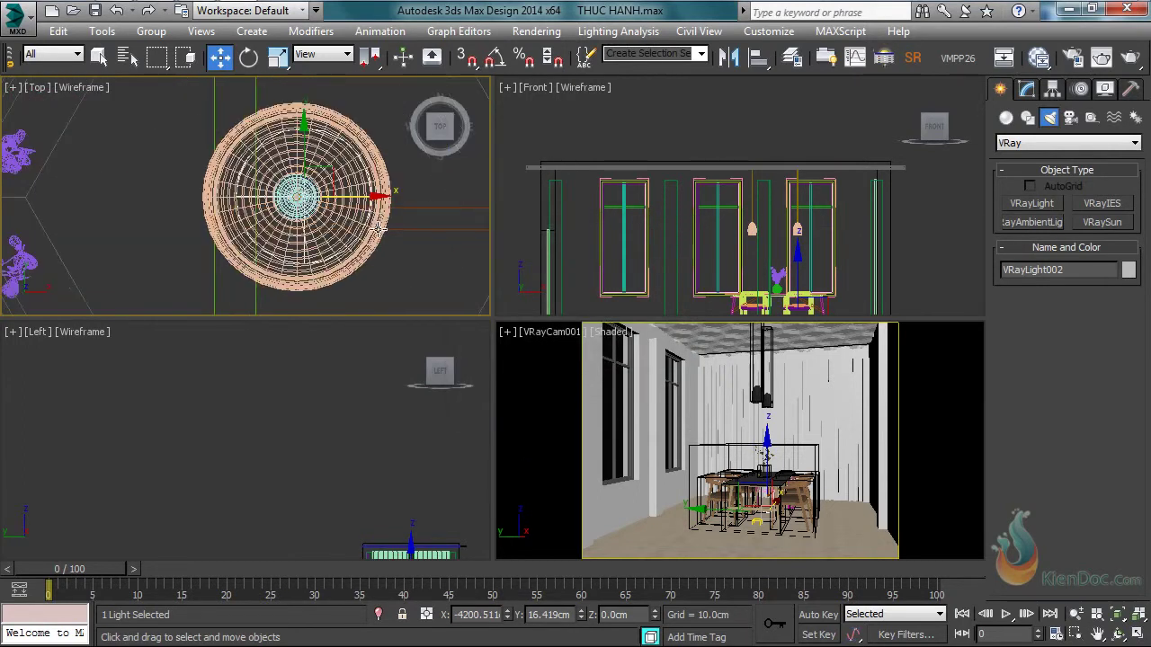
scroll(375, 209, down, 4)
scroll(326, 178, down, 3)
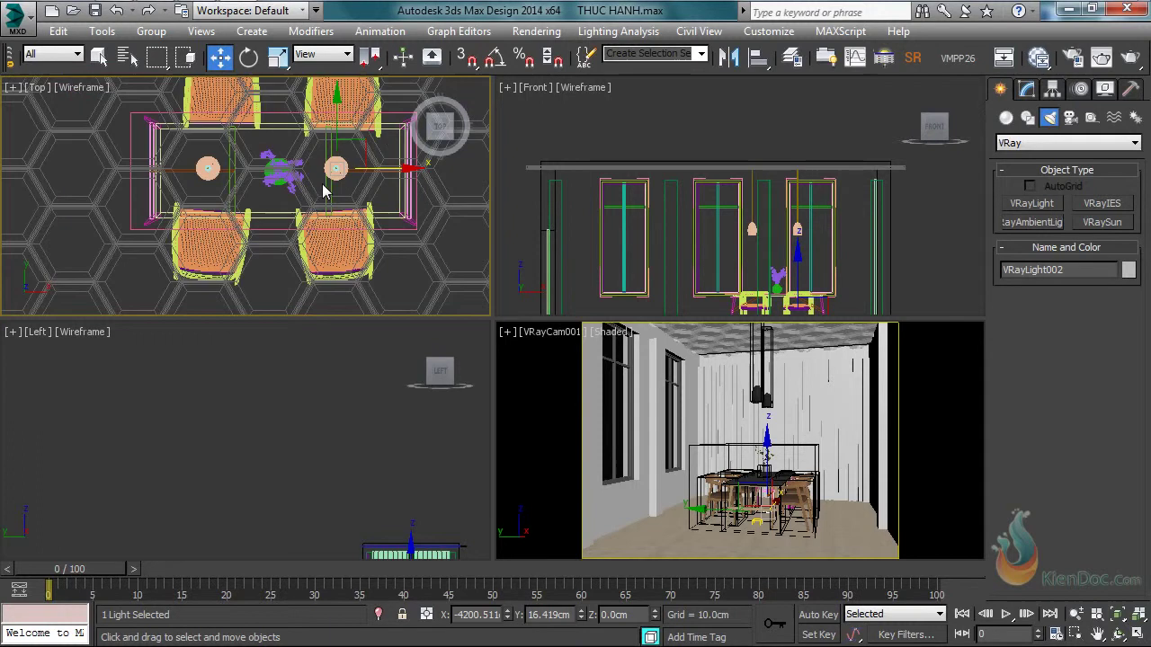
Limit selection to lights, select both sphere lights and raise them in the Front view into the pendant lampshades.
scroll(323, 183, down, 1)
scroll(809, 256, down, 3)
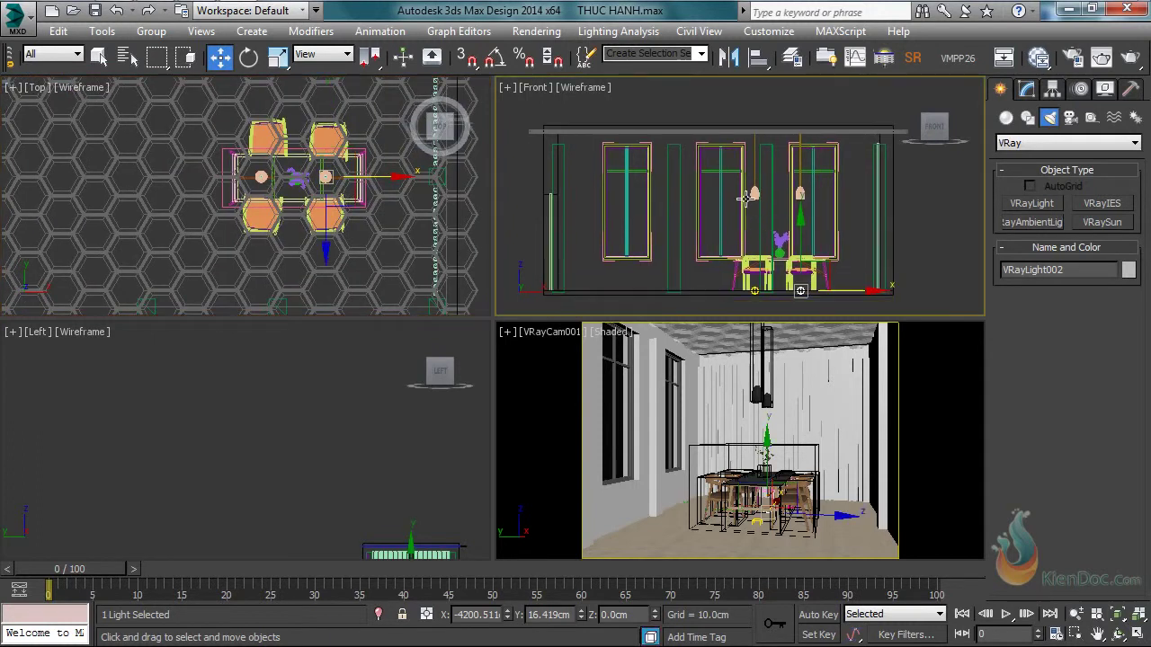
scroll(809, 256, up, 3)
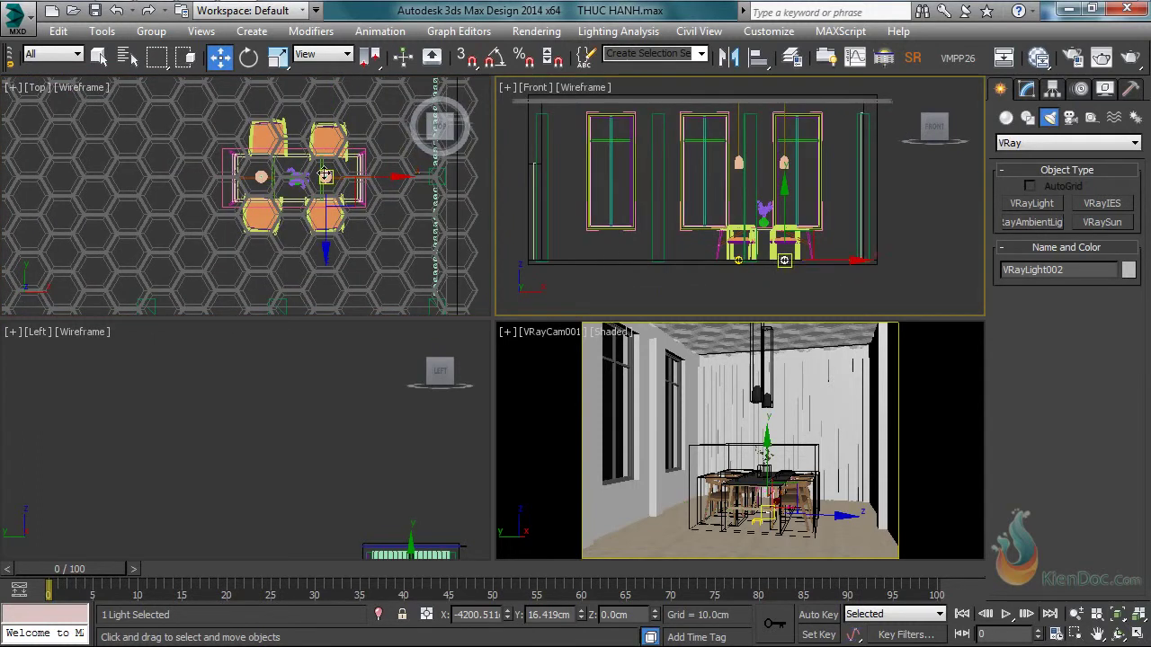
click(75, 54)
click(50, 101)
drag(706, 271, 706, 272)
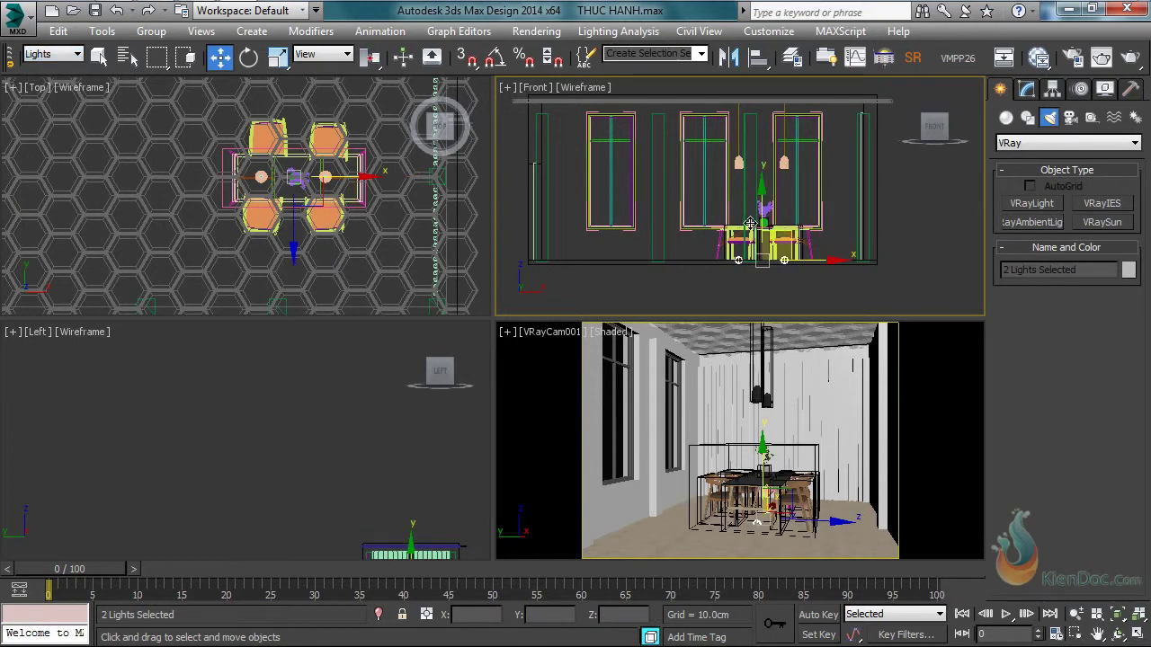
scroll(761, 194, up, 6)
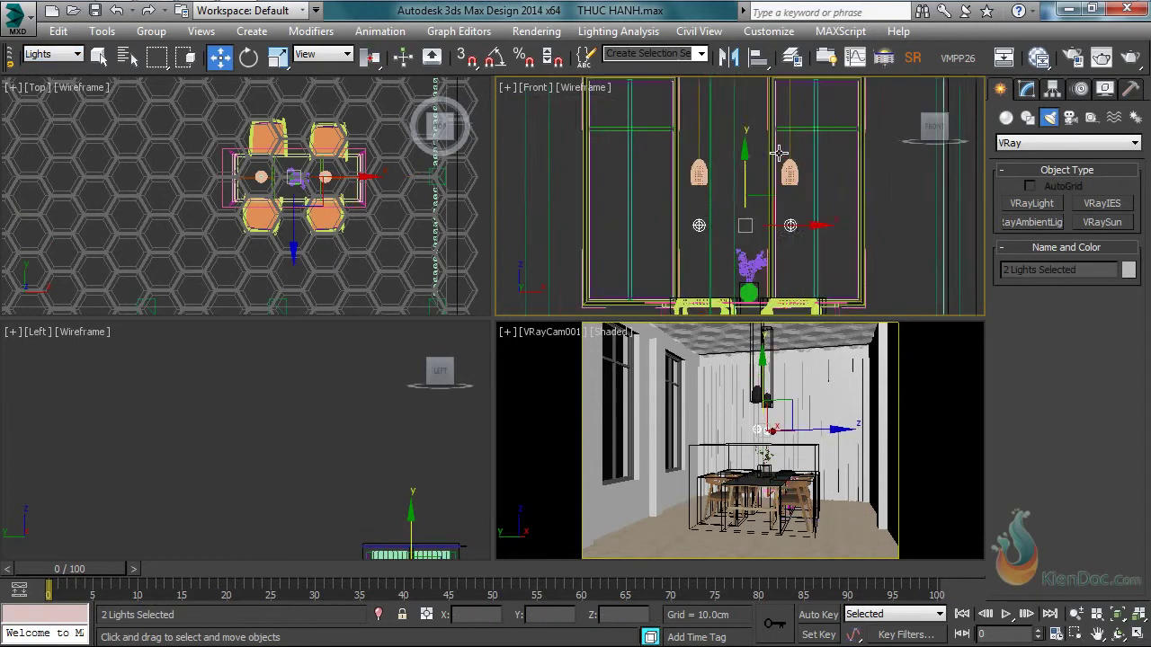
middle_drag(760, 173, 760, 179)
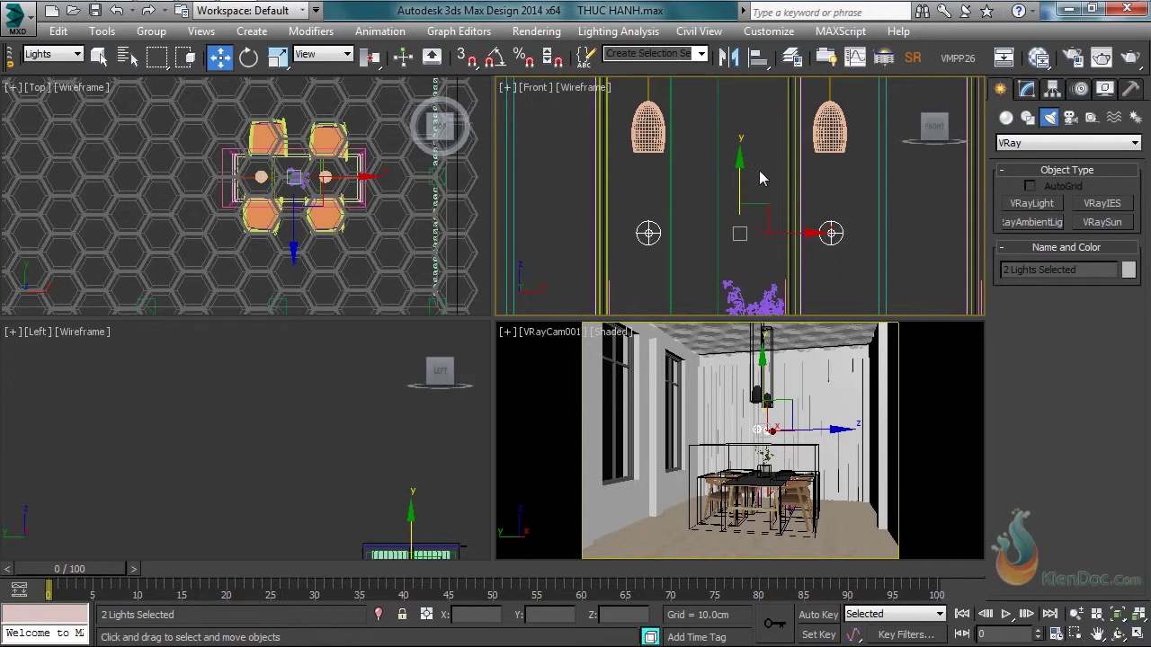
drag(742, 164, 750, 85)
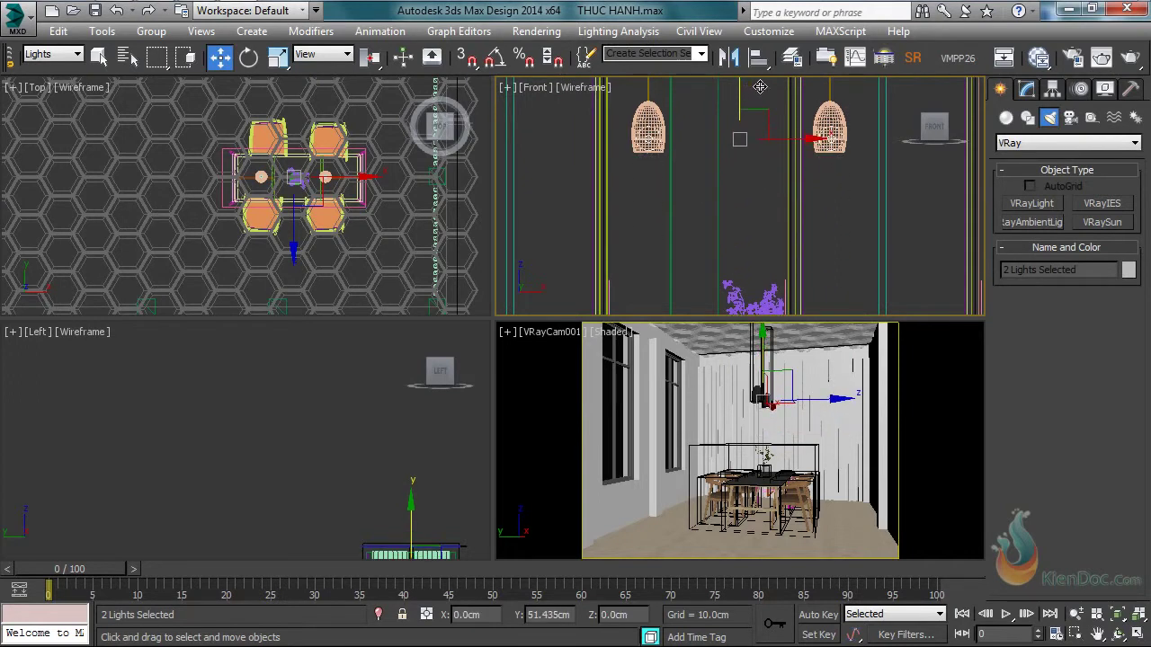
Make the VRayCam001 view the render target and run a test render with the two pendant lights.
click(1027, 88)
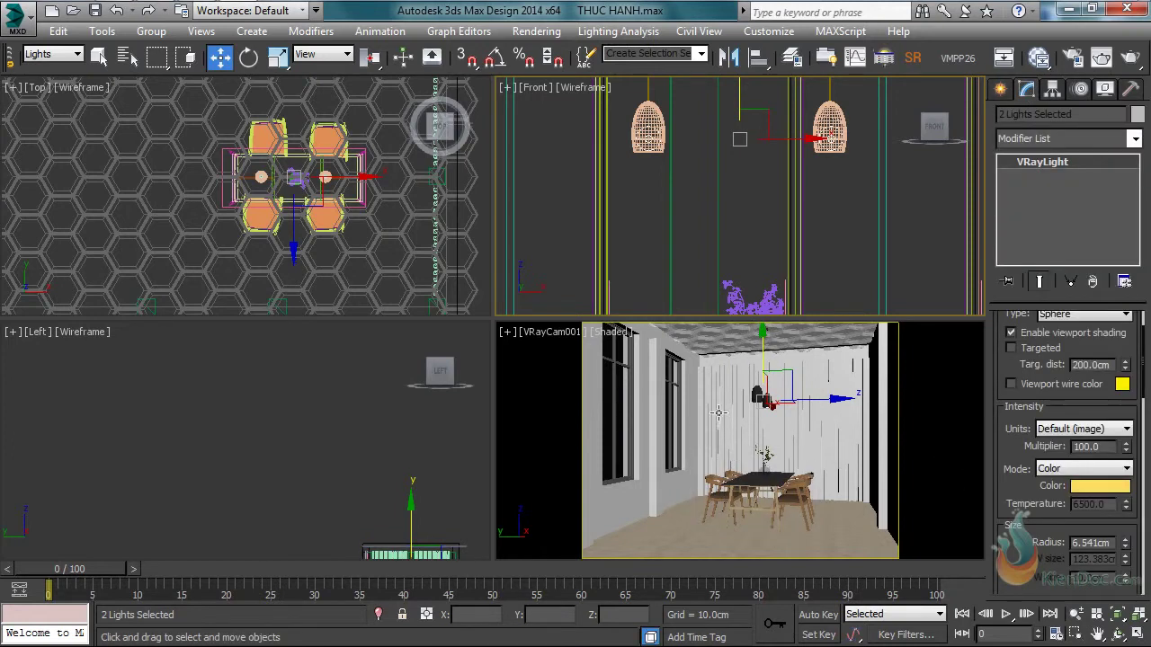
middle_click(744, 420)
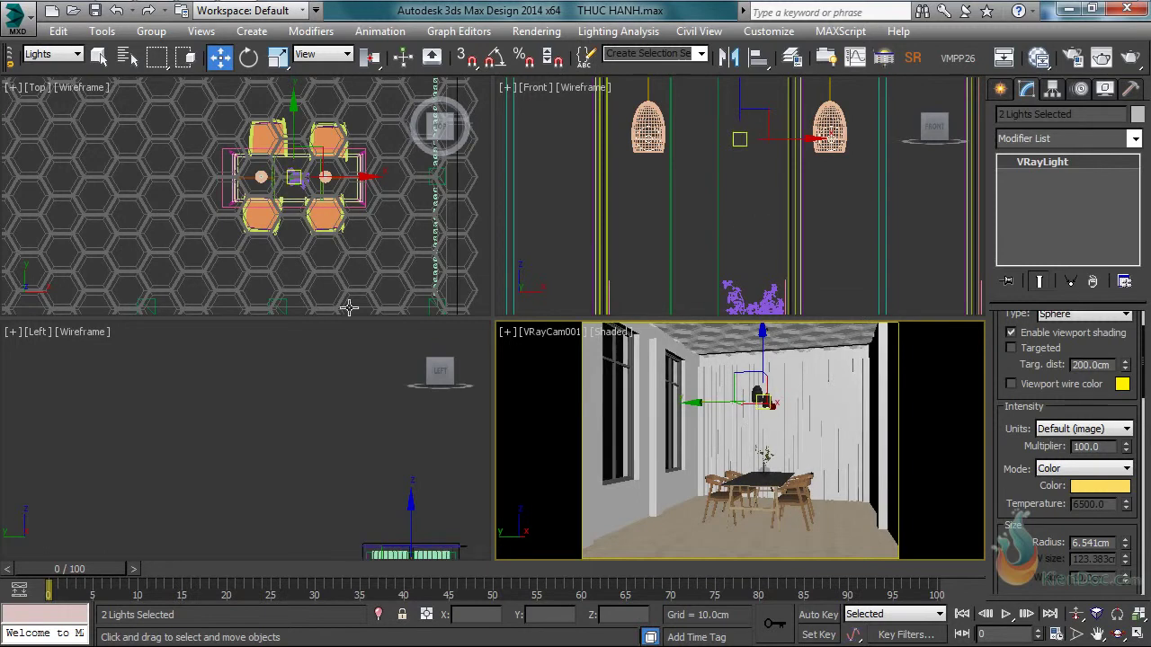
click(1103, 57)
click(396, 152)
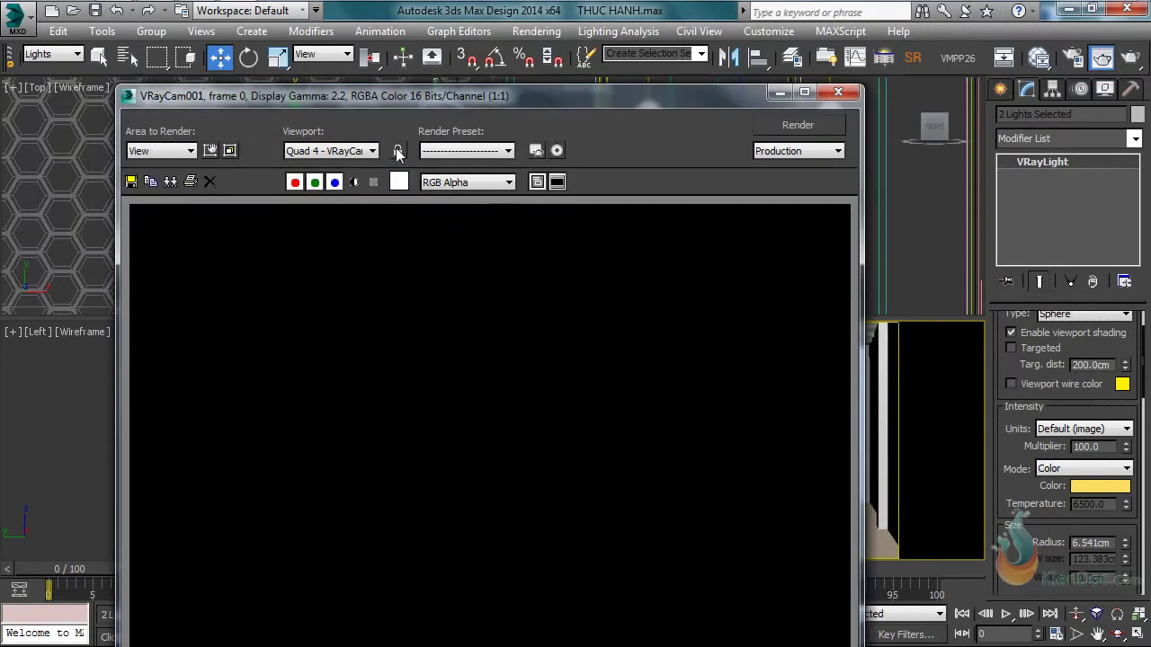
click(838, 93)
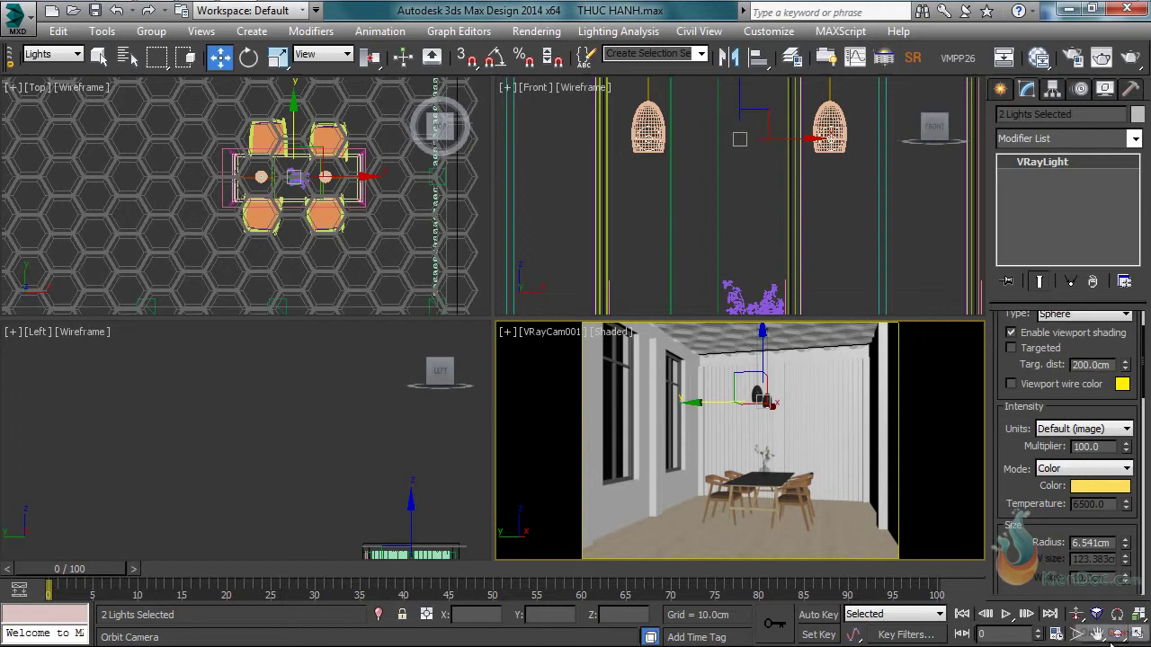
click(1130, 57)
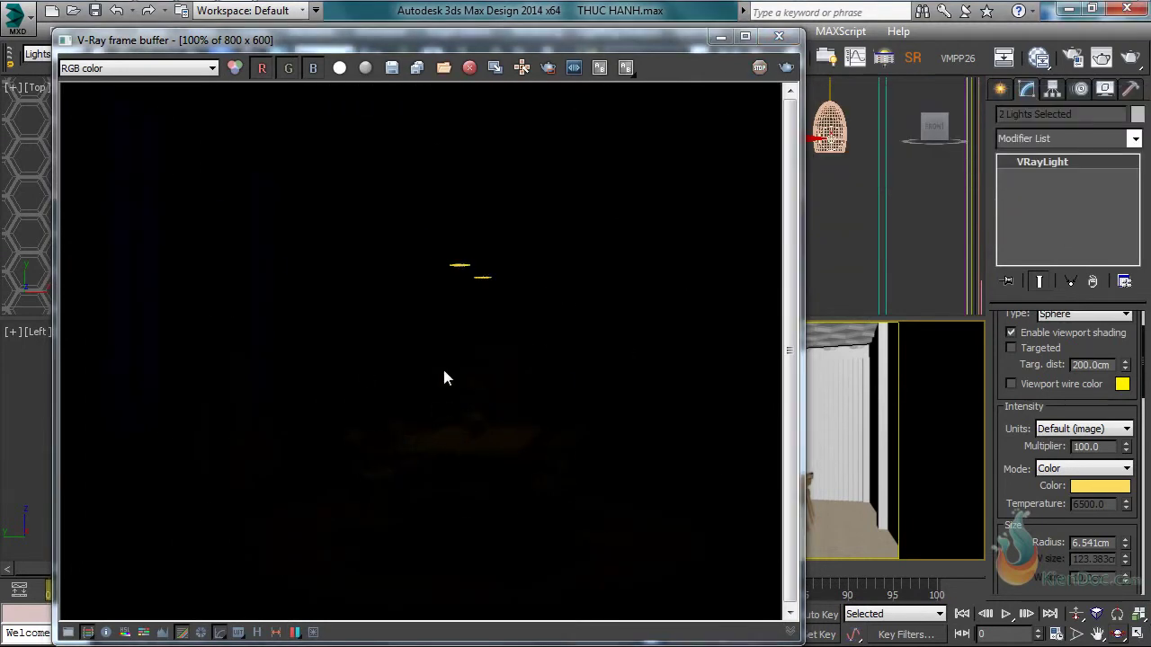
Set the multiplier of both pendant lights to 20000 and lighten their color to a paler yellow.
double_click(1103, 447)
text(20)
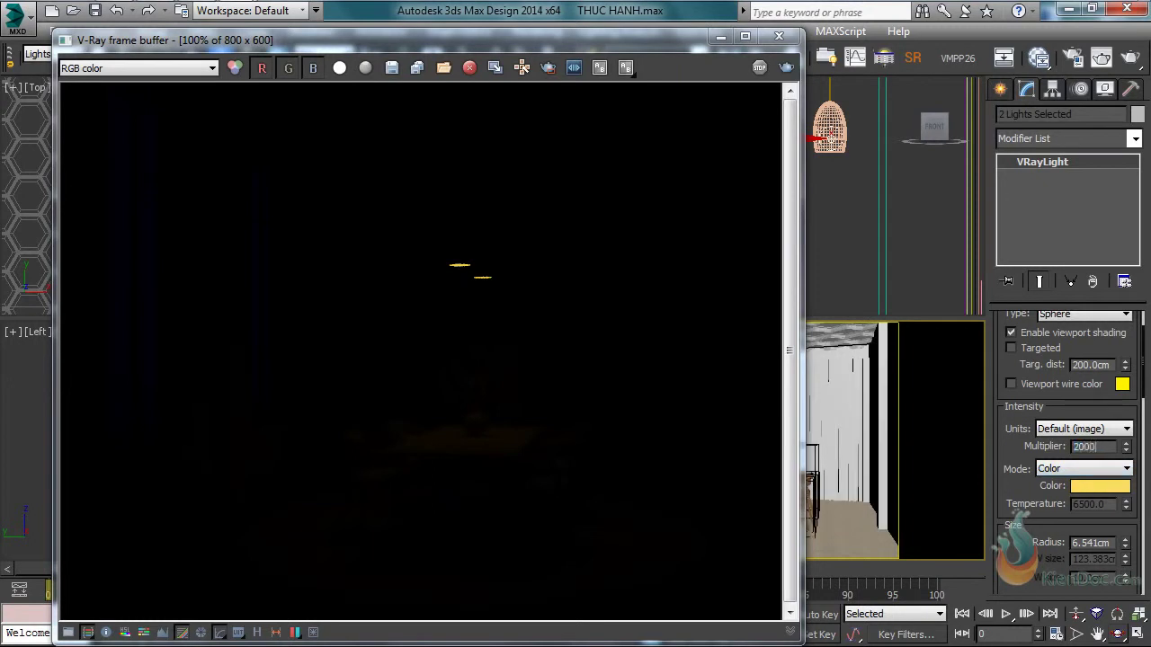
click(1089, 487)
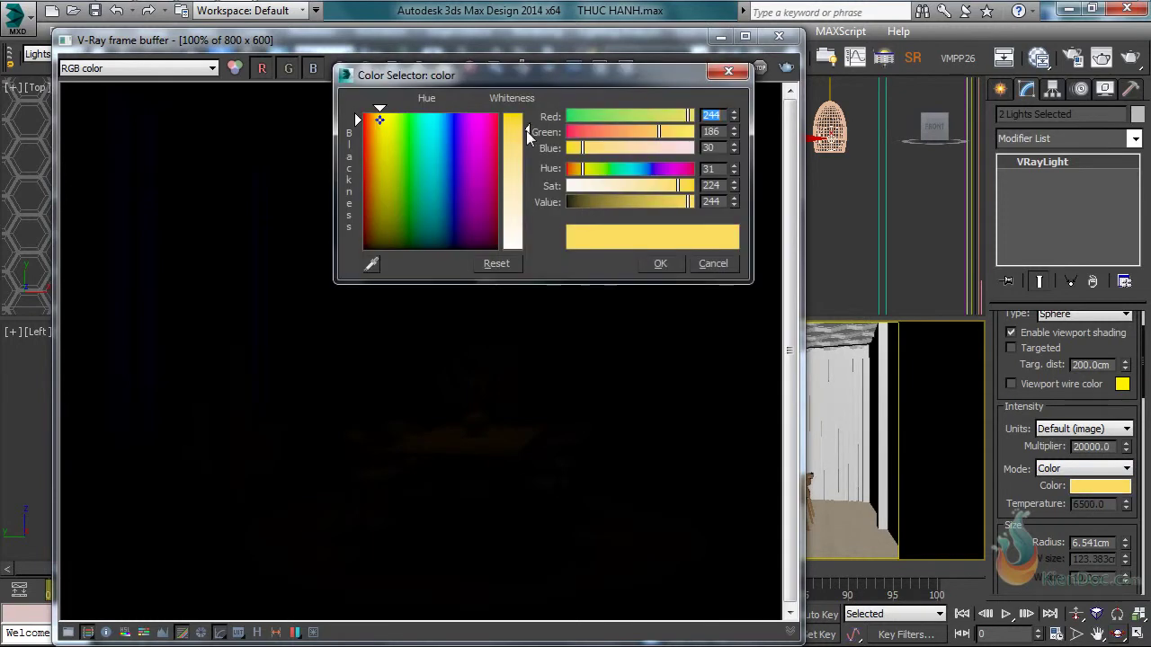
drag(527, 129, 527, 151)
click(658, 262)
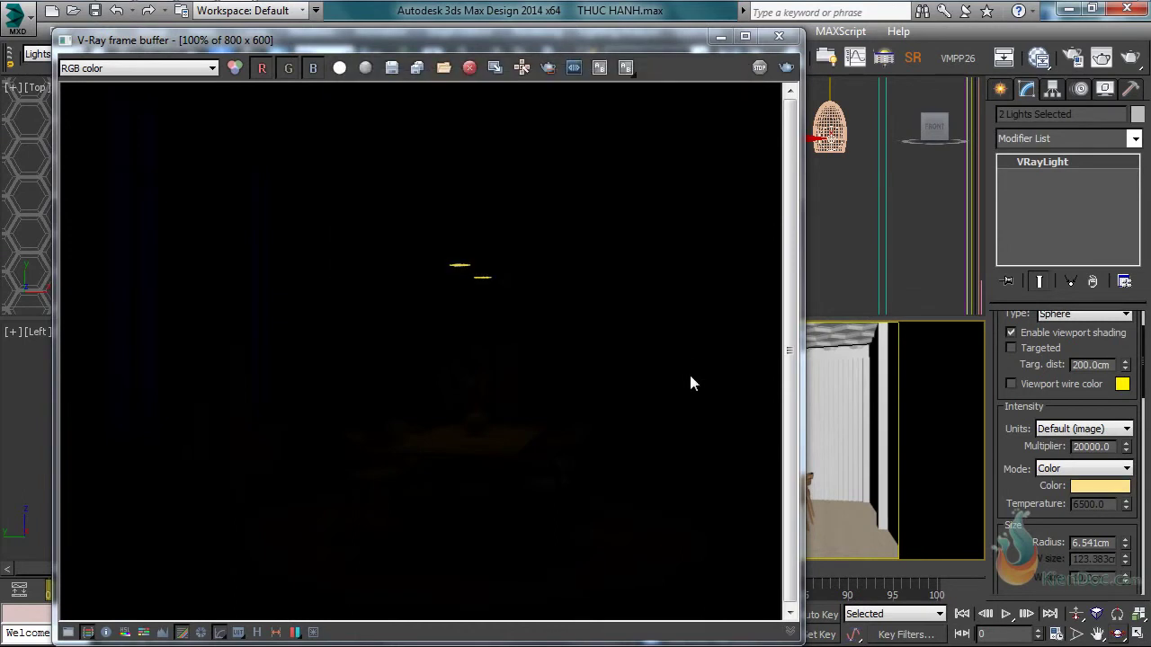
Re-render the camera view to check the brighter pendant lights, and close the frame buffer.
click(786, 67)
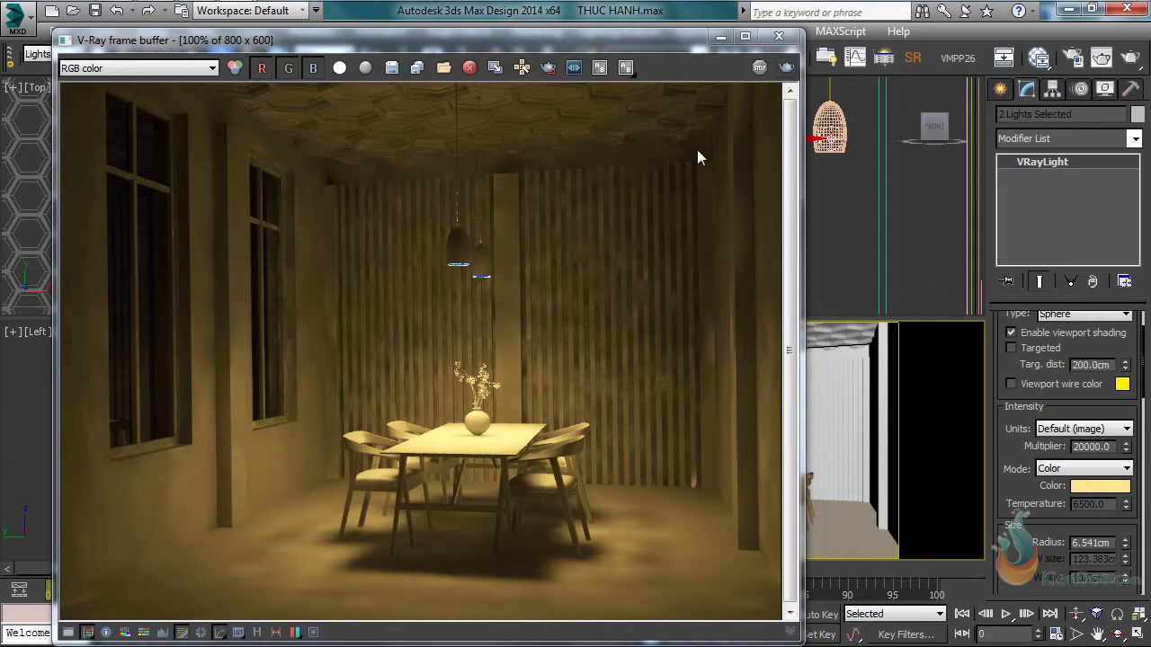
click(778, 36)
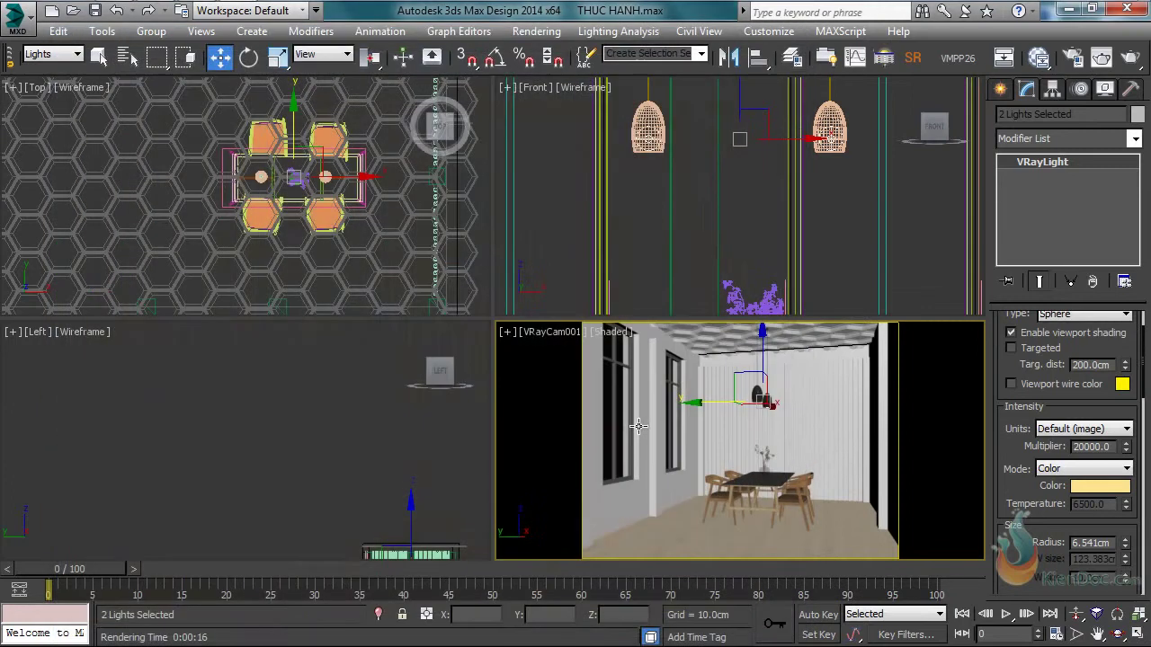
Add an Output map in the Slate Material Editor and connect the Gradient Ramp map to its Map input.
click(1038, 56)
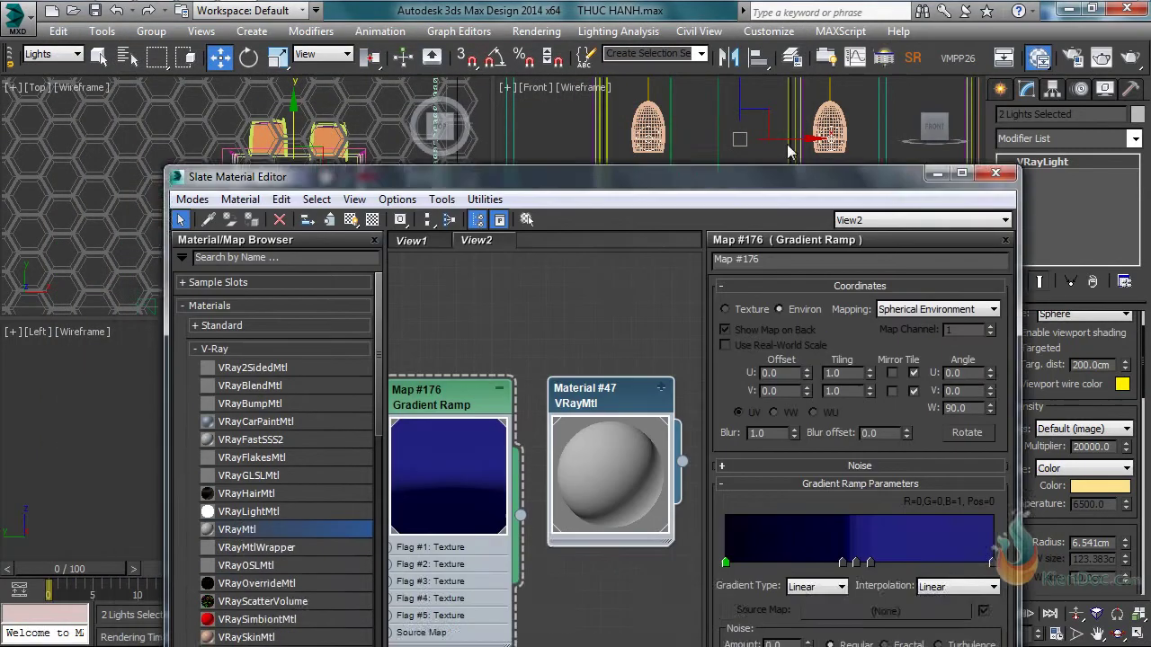
drag(788, 177, 832, 52)
scroll(615, 382, down, 2)
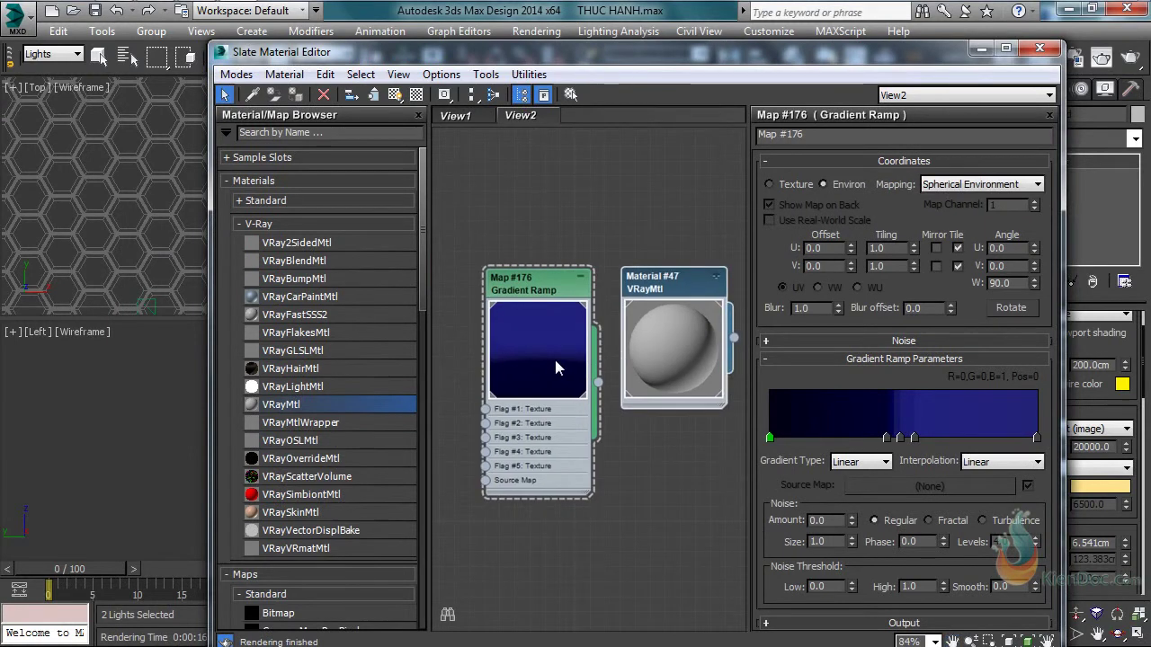
click(349, 135)
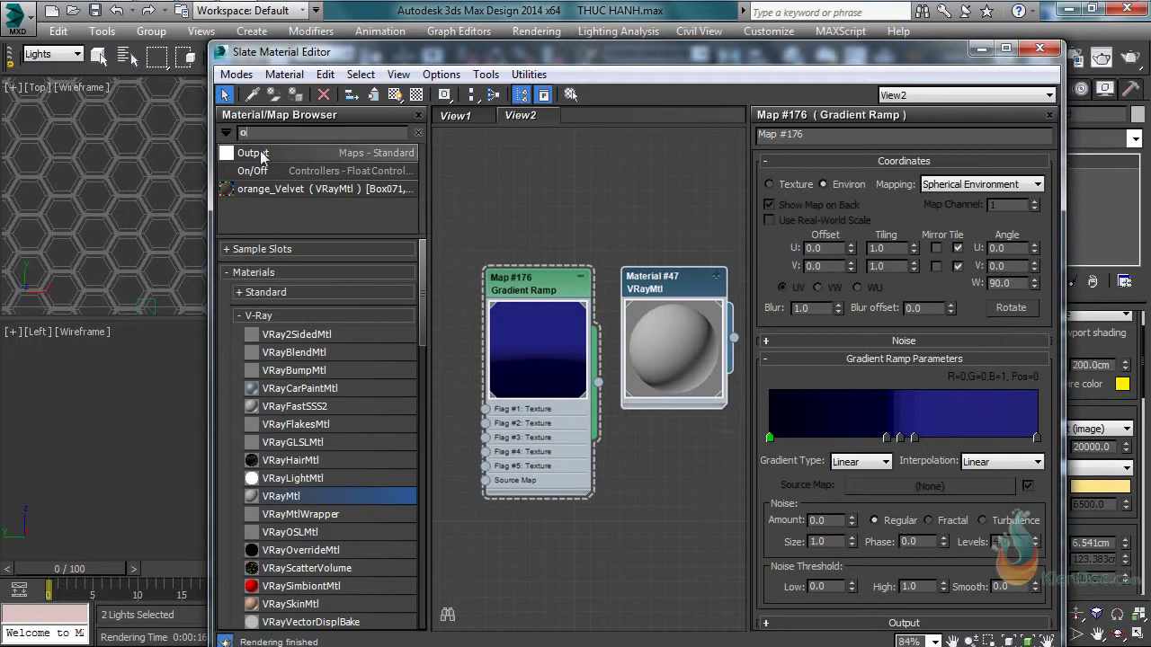
drag(266, 154, 624, 512)
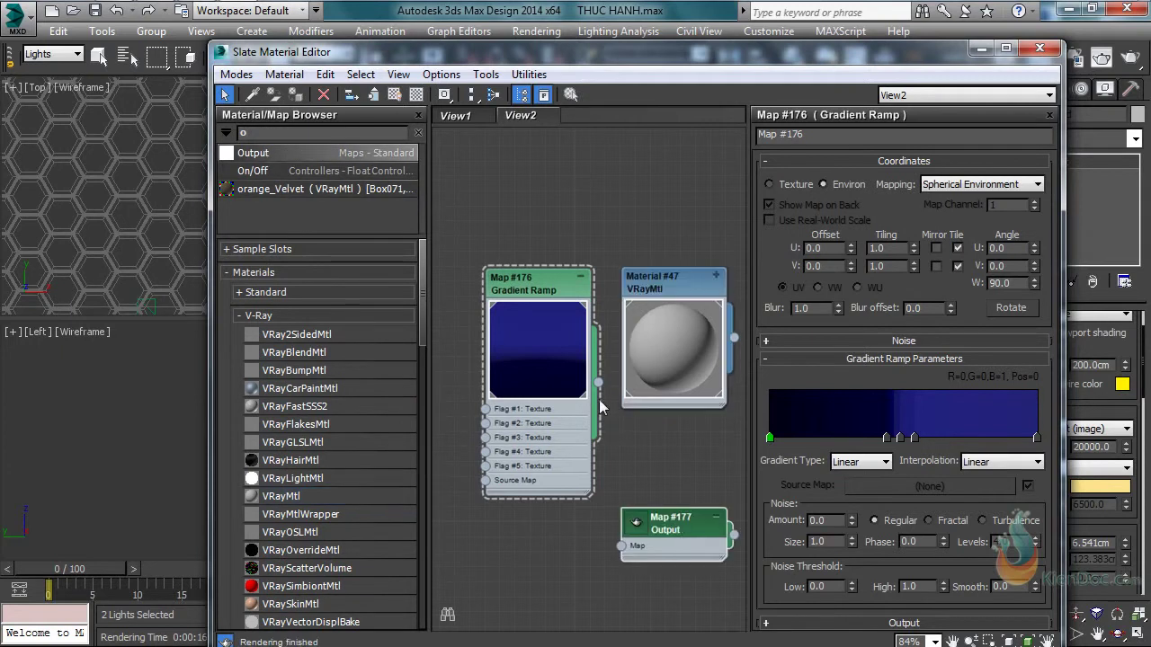
drag(641, 466, 620, 546)
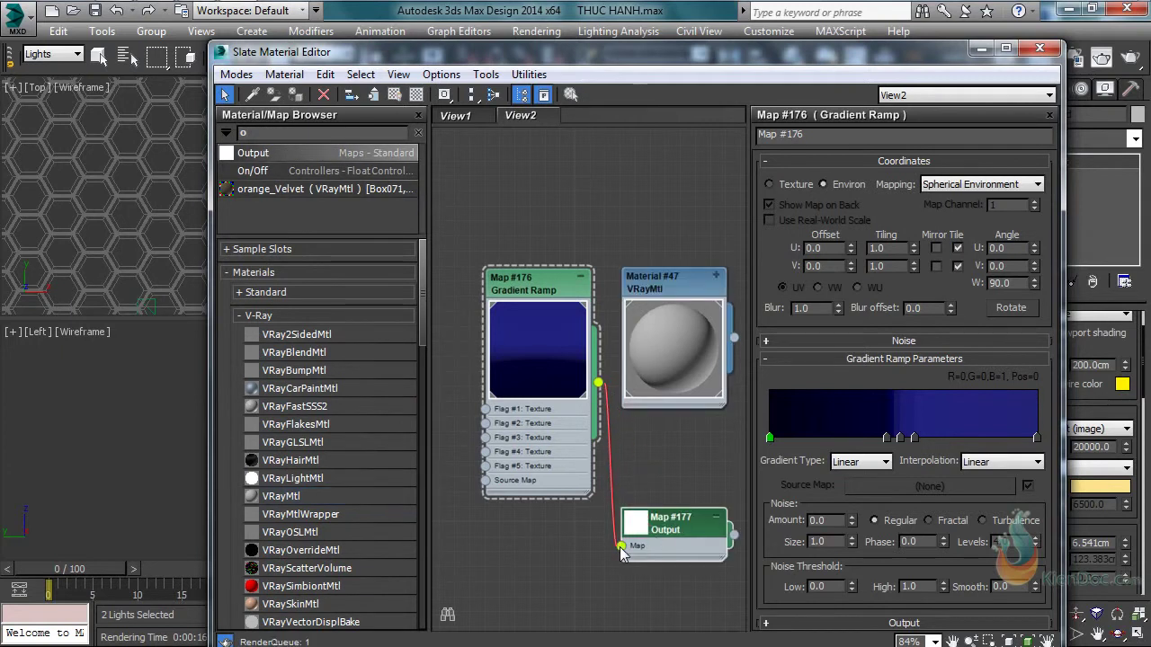
Set the Output map's Output Amount to 5 and enlarge its node preview.
double_click(685, 530)
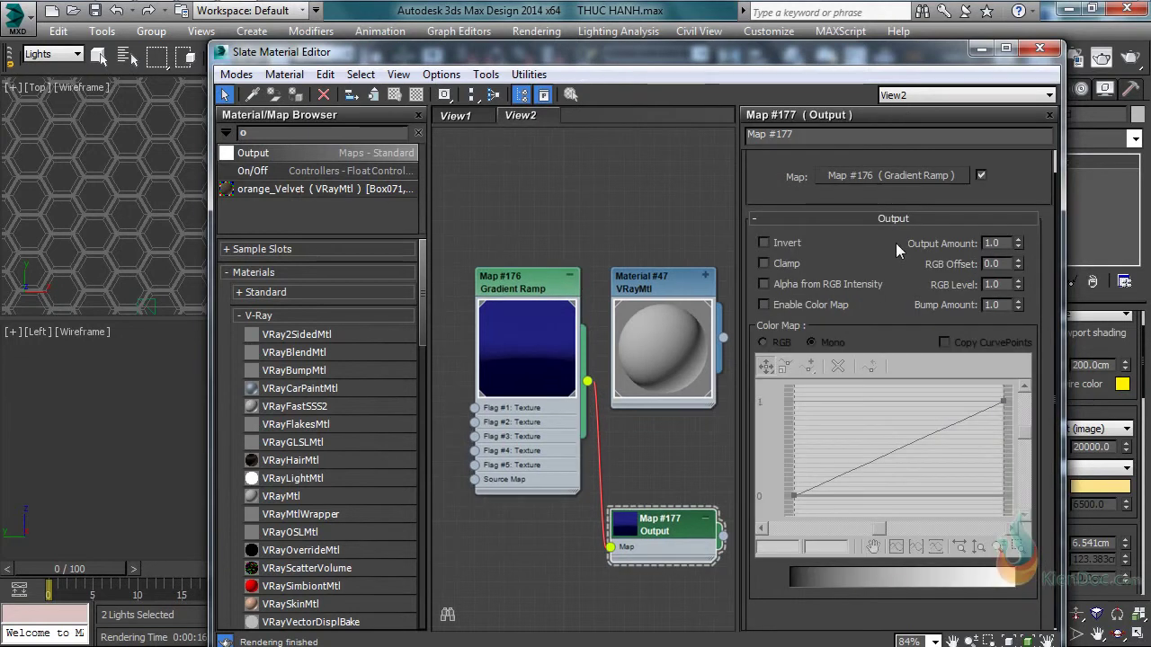
drag(668, 541, 683, 512)
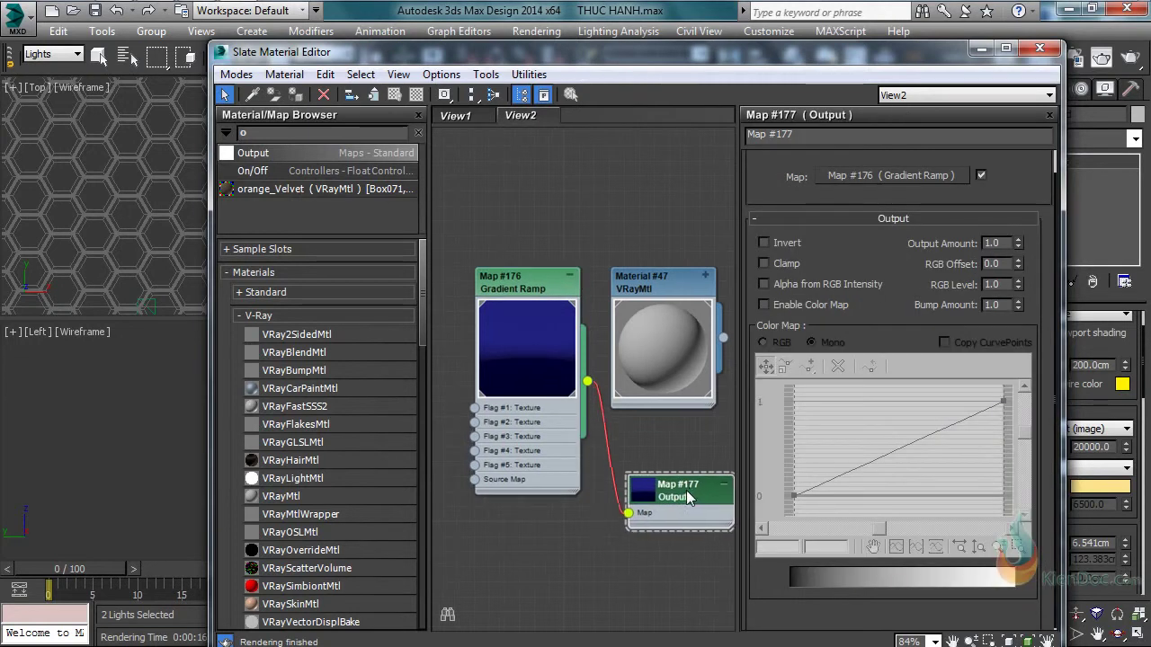
click(1004, 243)
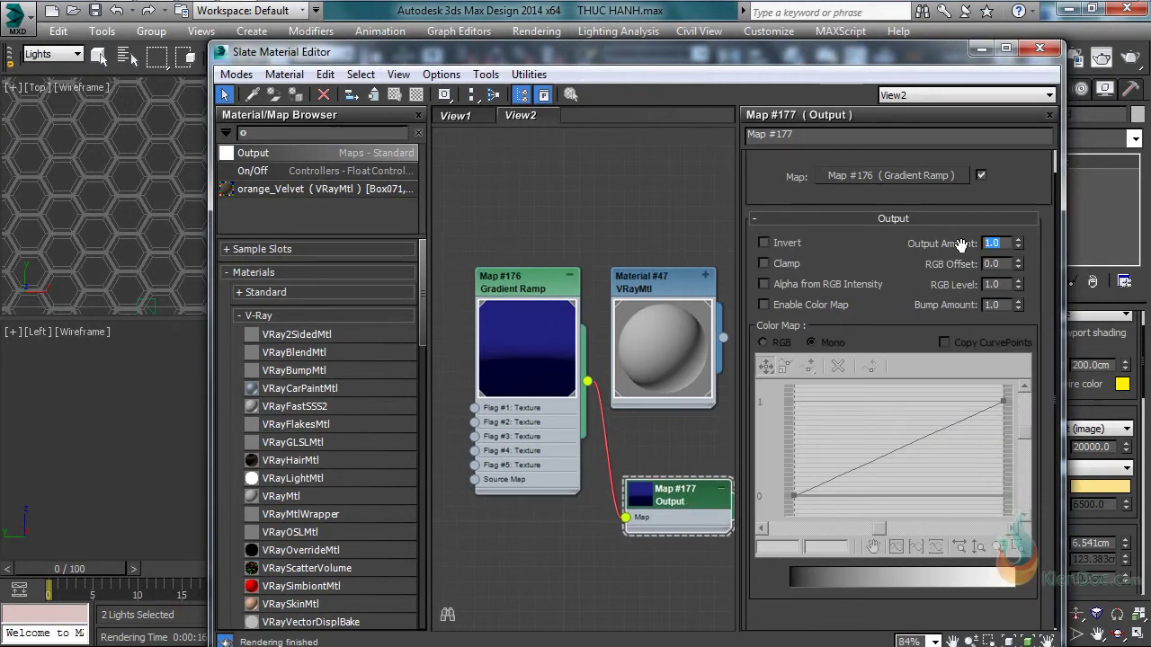
text(5)
double_click(672, 502)
drag(673, 502, 656, 455)
Assign the Output map as an instance to the Environment Map slot, then close the environment settings and the material editor.
drag(836, 55, 622, 137)
click(536, 31)
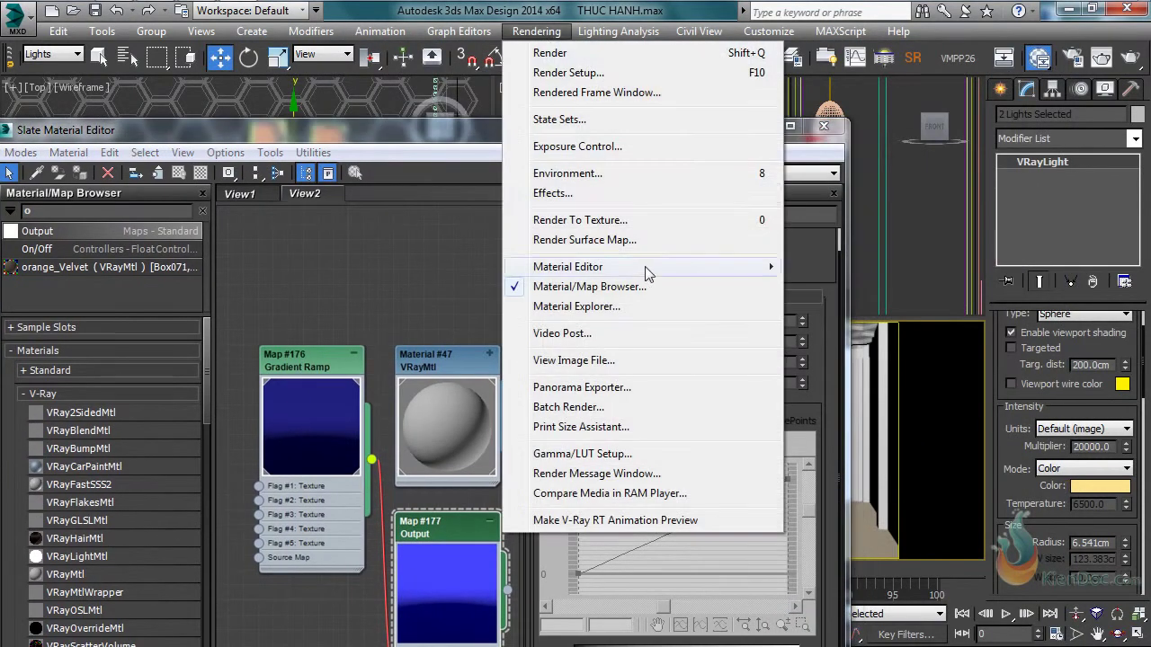
click(686, 177)
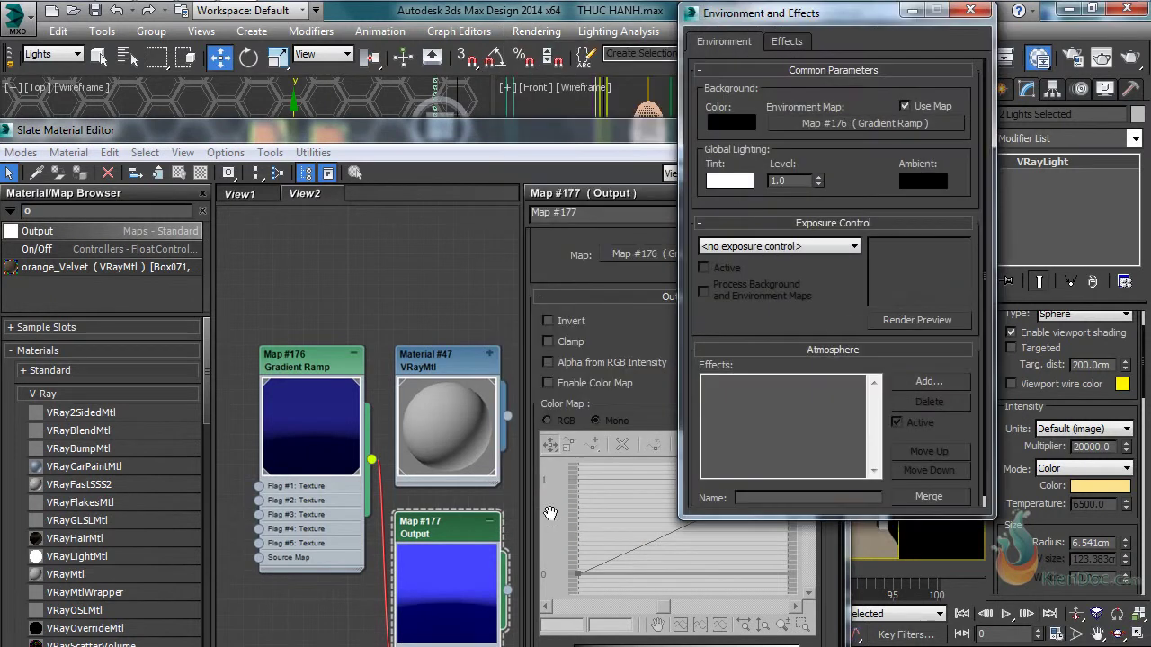
drag(505, 589, 903, 123)
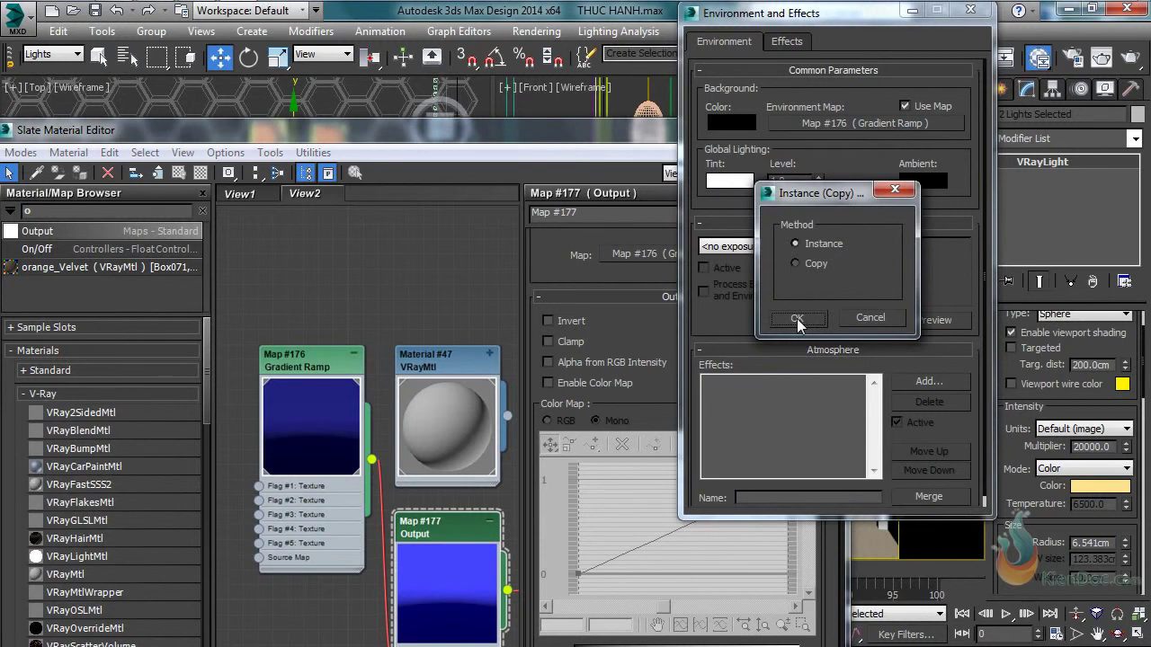
click(797, 318)
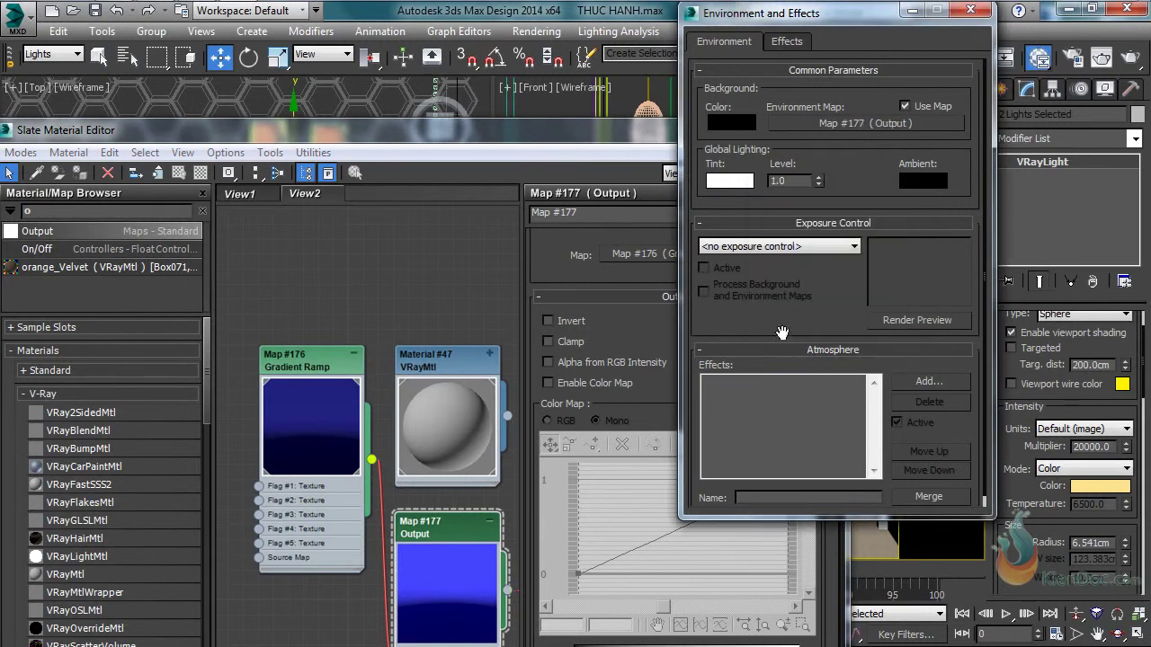
click(977, 12)
click(836, 128)
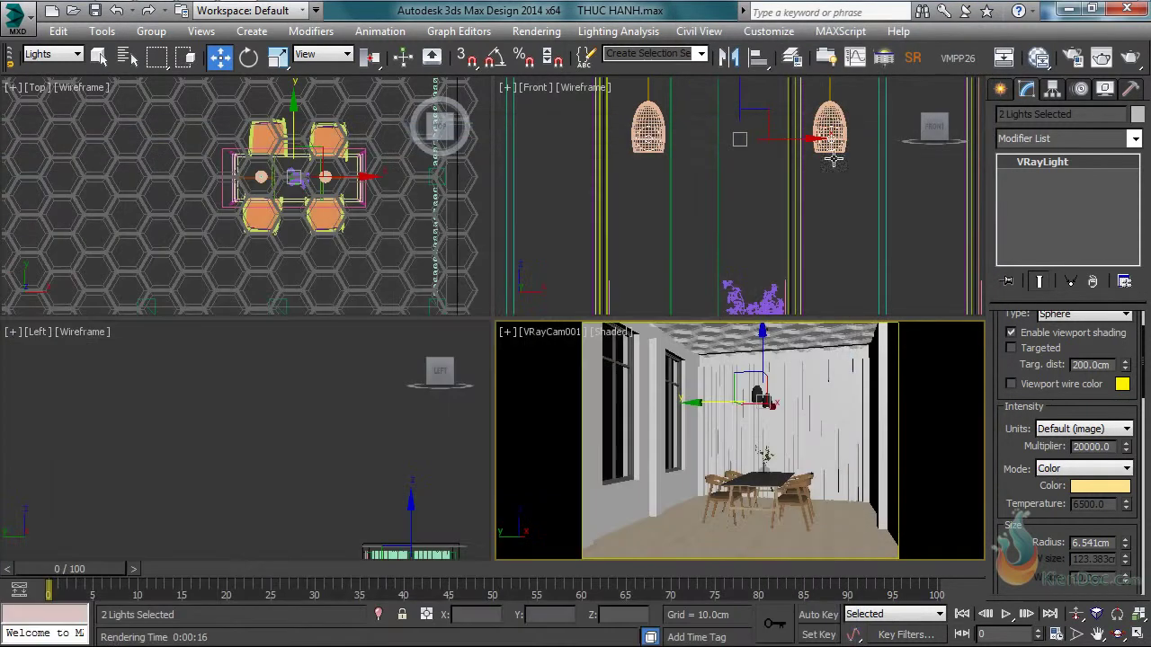
Reopen the V-Ray frame buffer and re-render only a region around the two windows.
right_click(716, 372)
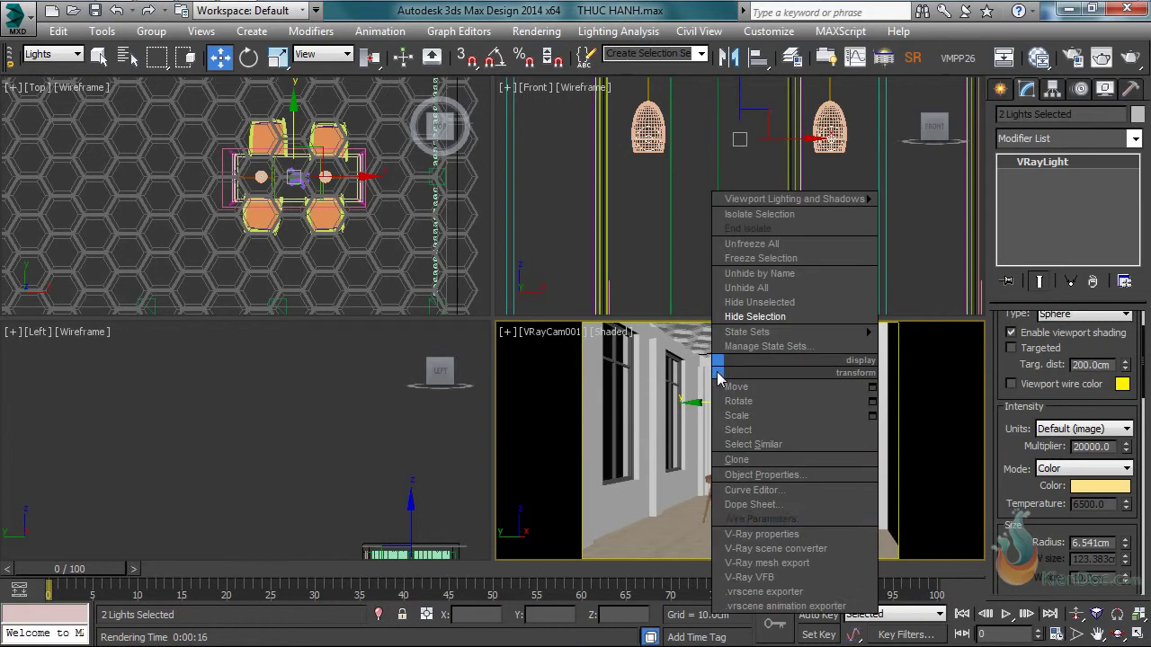
click(759, 582)
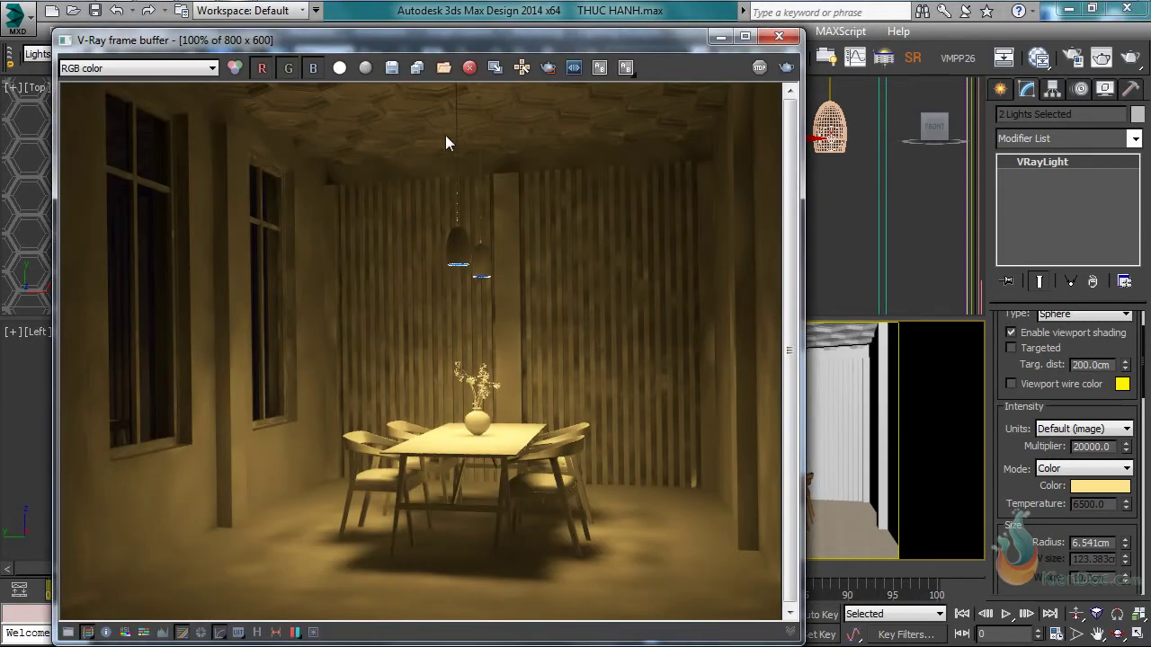
drag(469, 51, 432, 32)
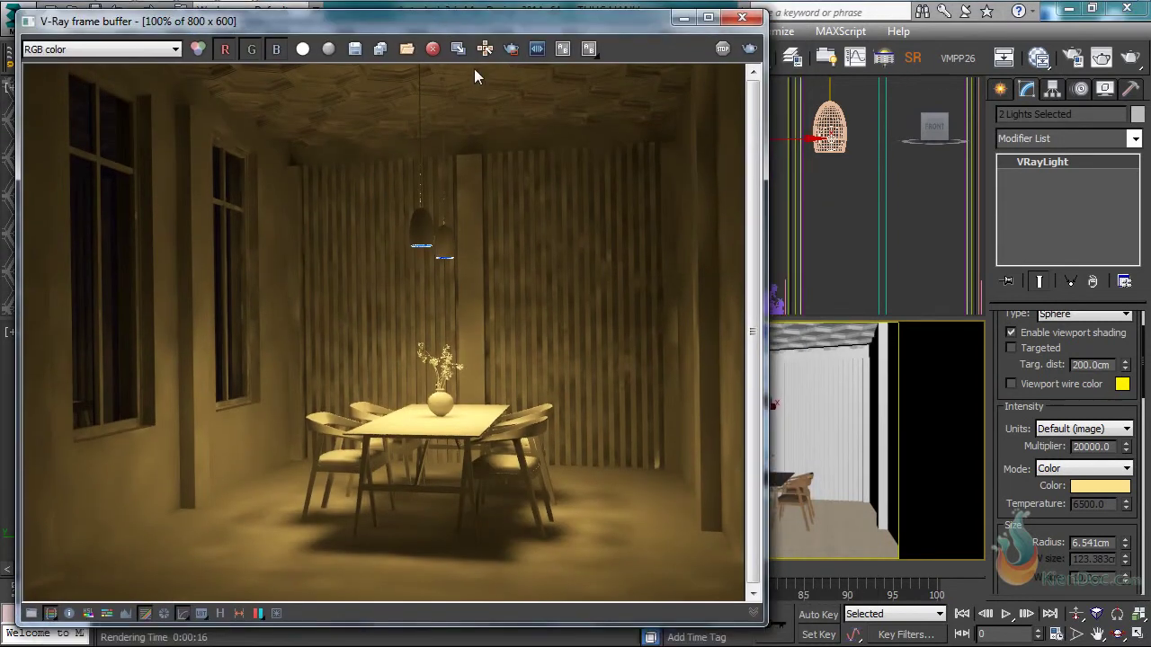
click(512, 51)
drag(60, 68, 274, 449)
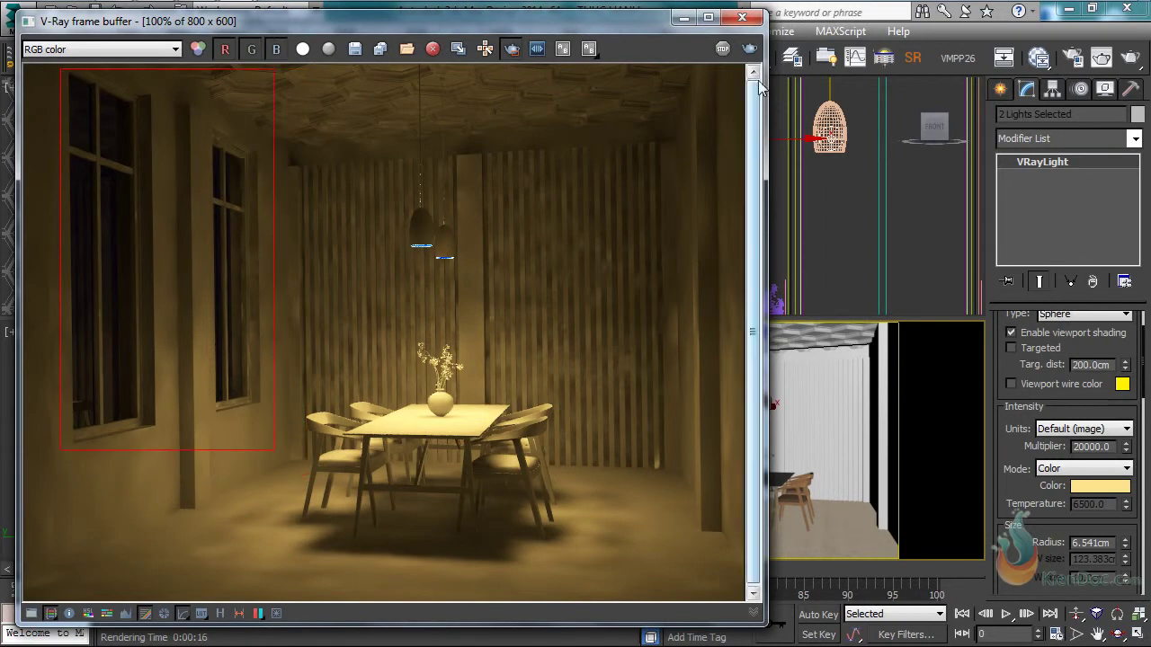
click(750, 51)
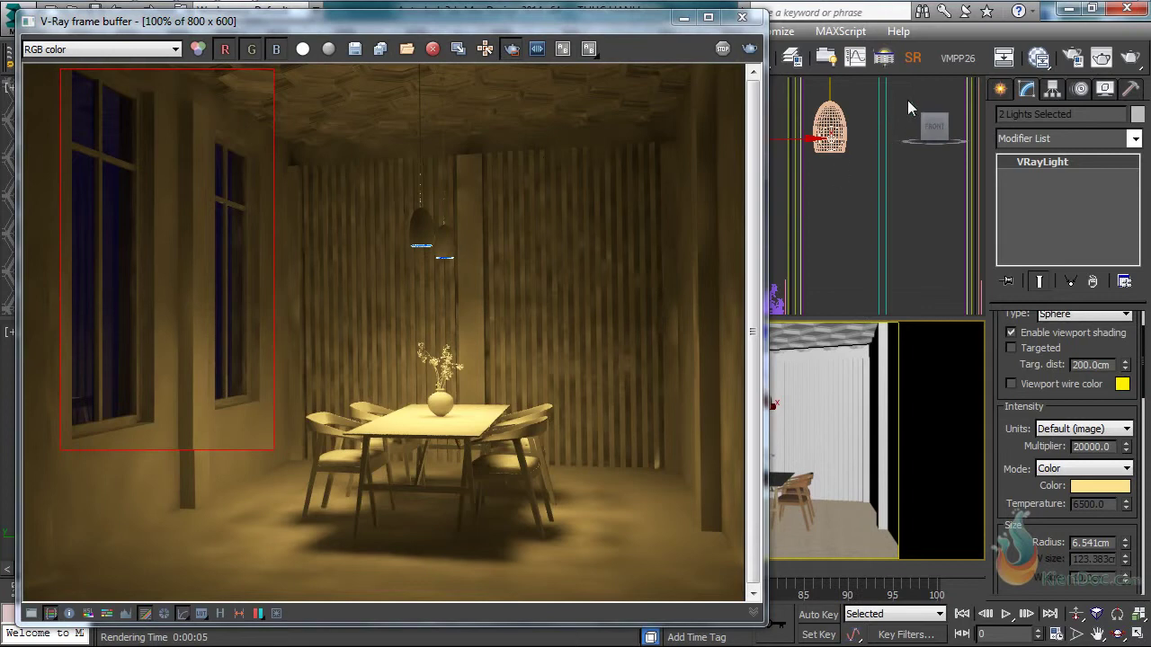
Raise the Output map's Output Amount to 7 and close the material editor.
click(1039, 57)
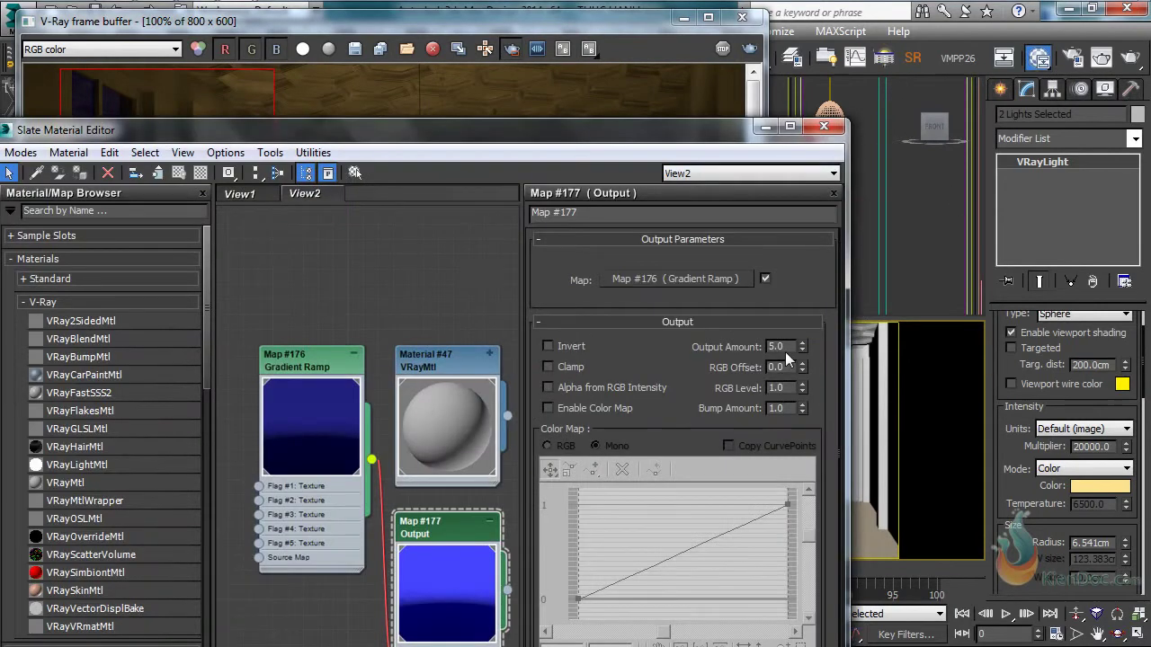
text(7)
click(823, 126)
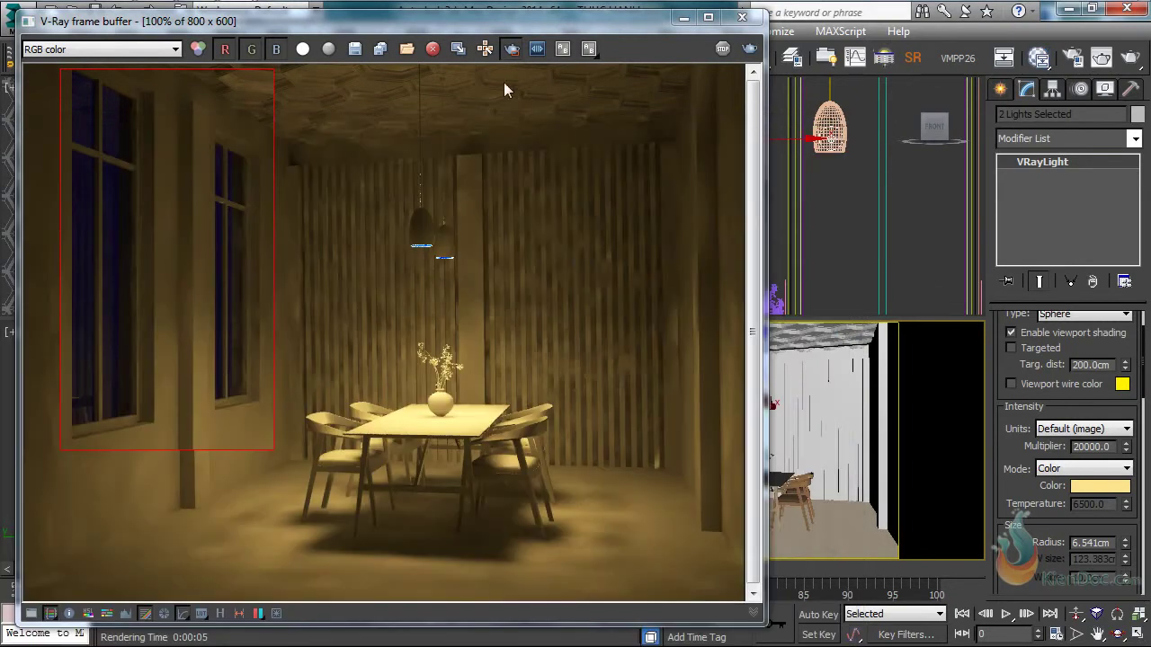
Turn off region rendering and close the V-Ray frame buffer.
click(512, 49)
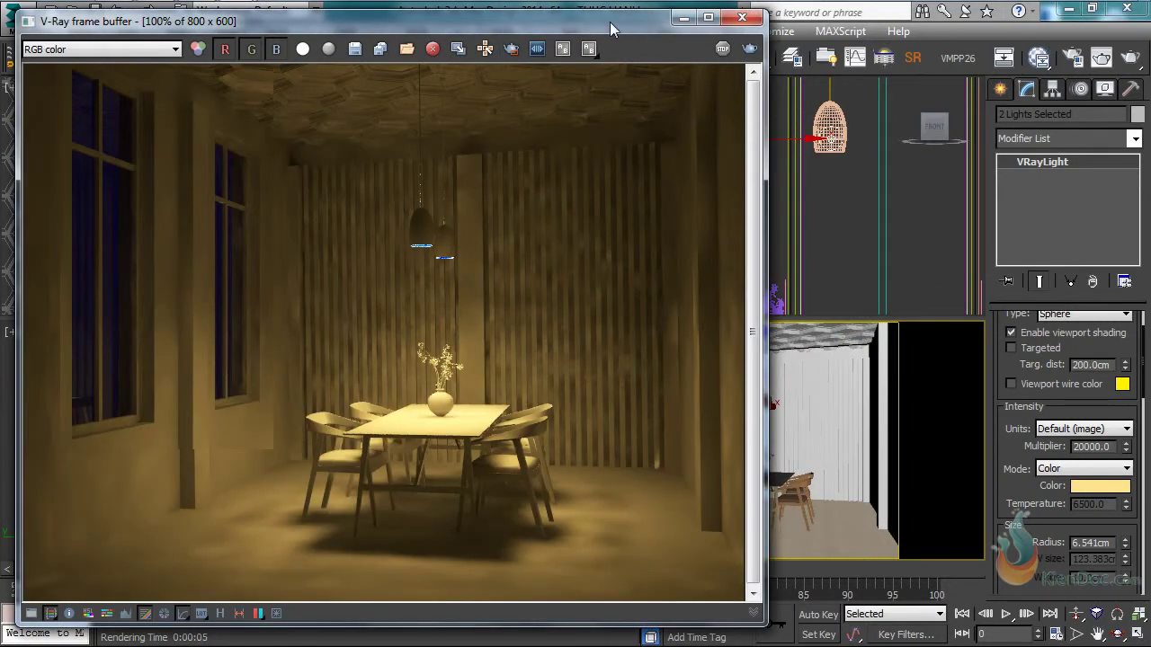
drag(609, 29, 749, 28)
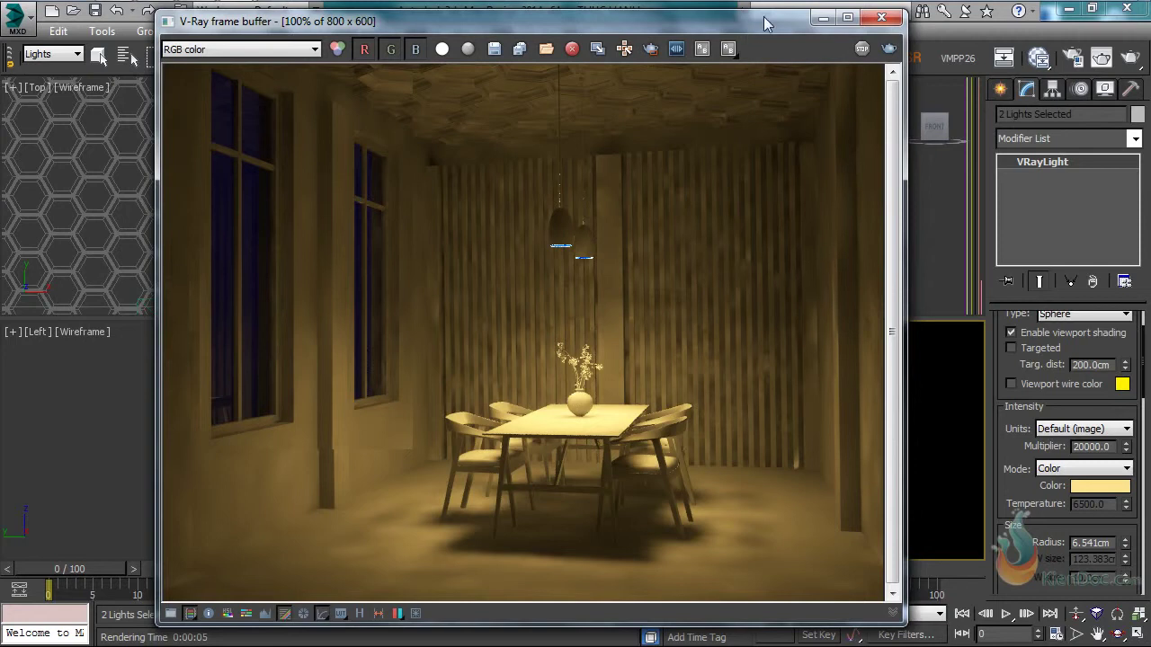
click(881, 17)
Start creating a new VRayLight for the windows with its multiplier set to 100.
drag(427, 550, 347, 466)
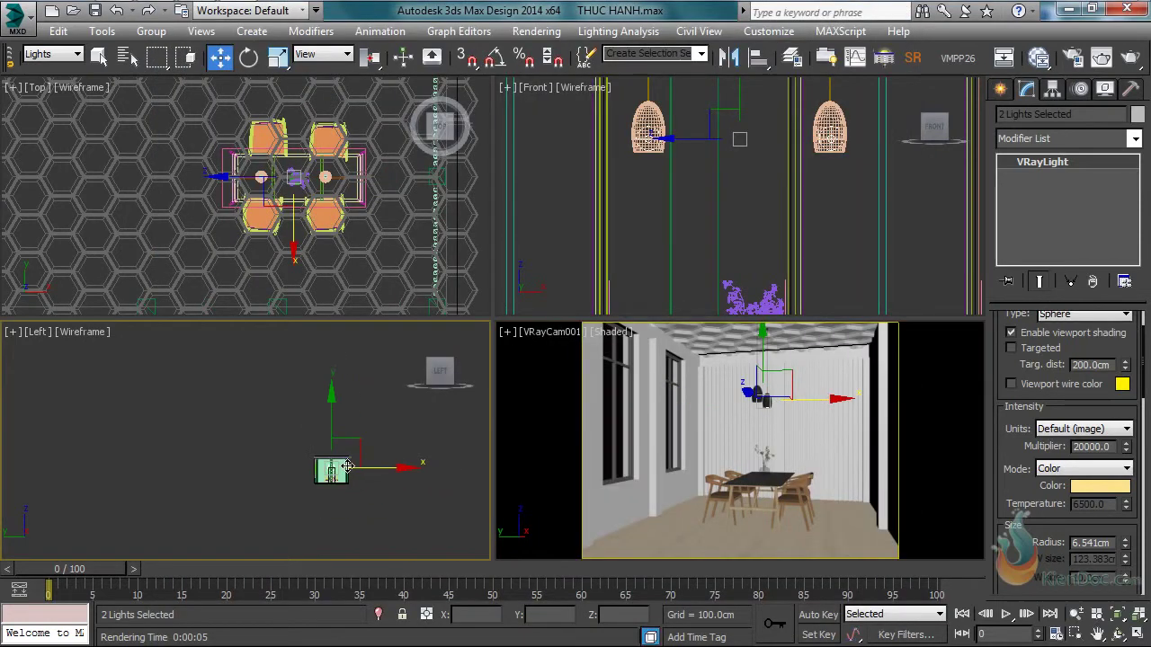
middle_click(719, 179)
scroll(717, 182, down, 8)
scroll(717, 181, down, 4)
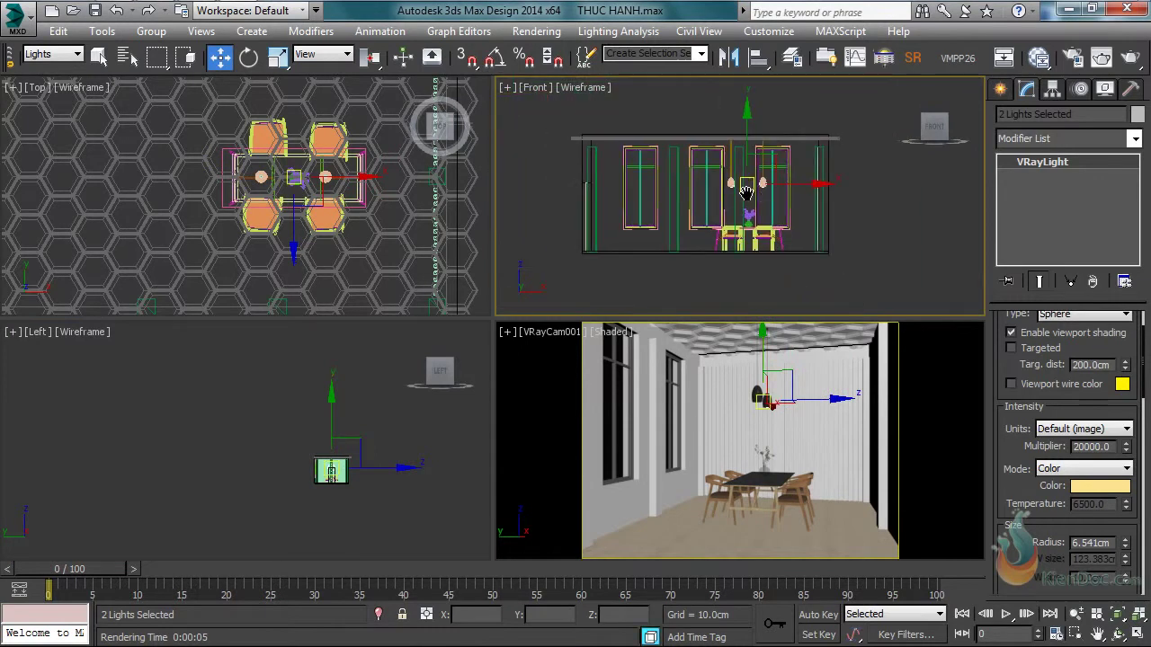
click(1001, 90)
click(1030, 204)
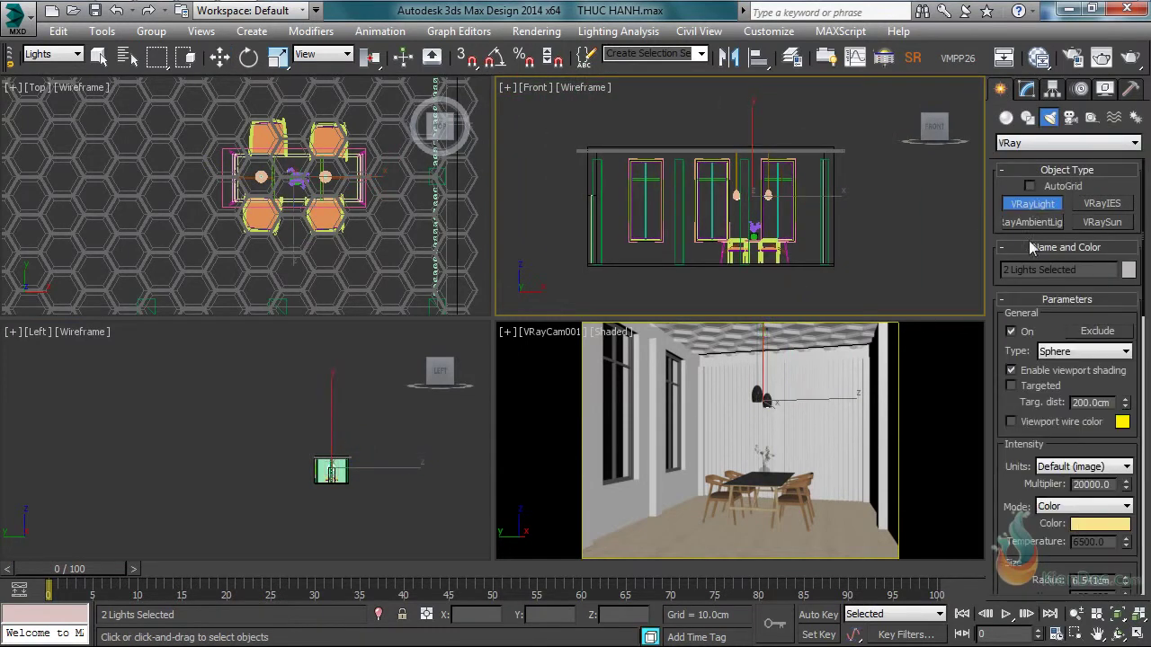
scroll(1082, 474, down, 2)
double_click(1104, 436)
text(10)
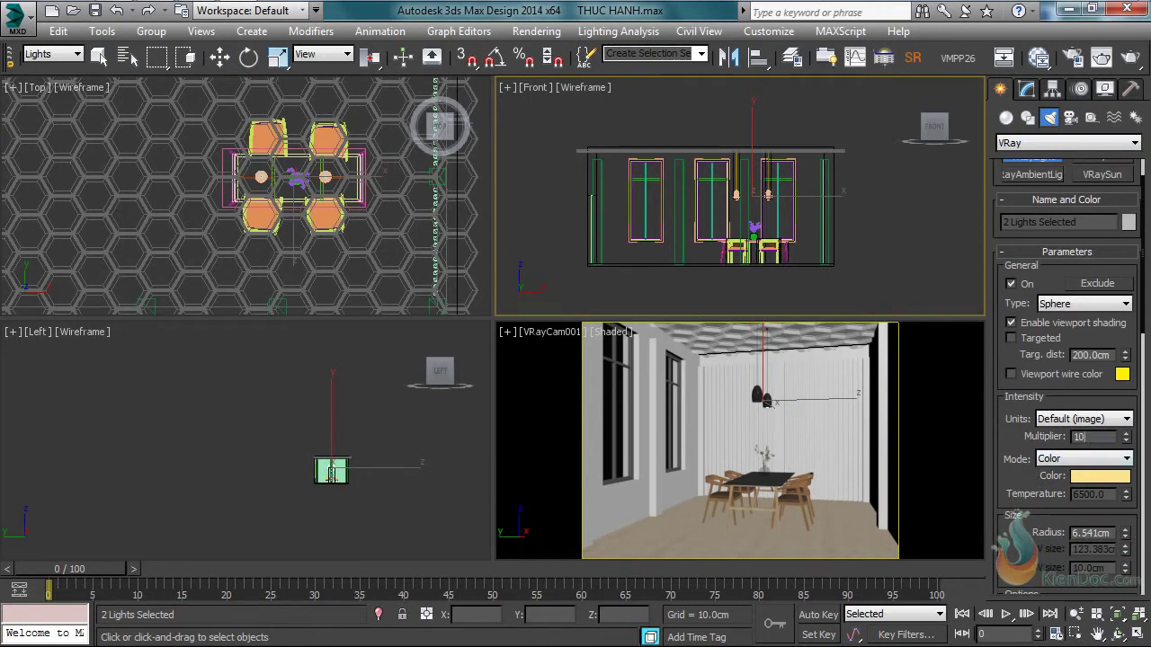
text(0)
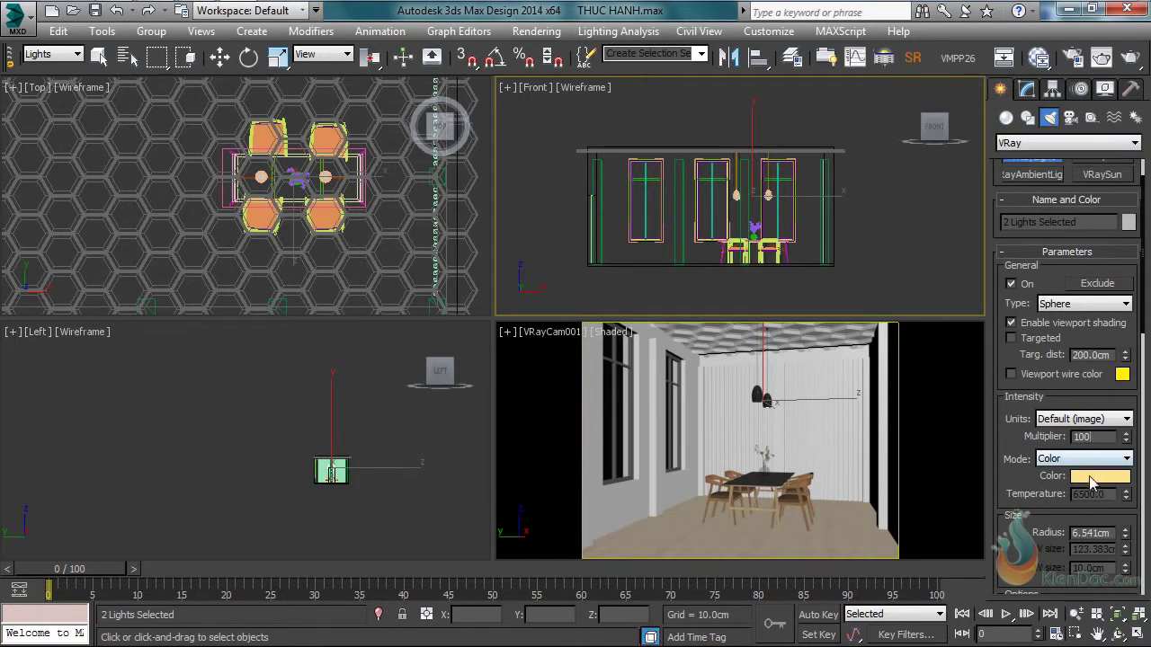
Set the new light's color to a dark blue with RGB about 10, 29, 78.
click(1092, 476)
click(454, 140)
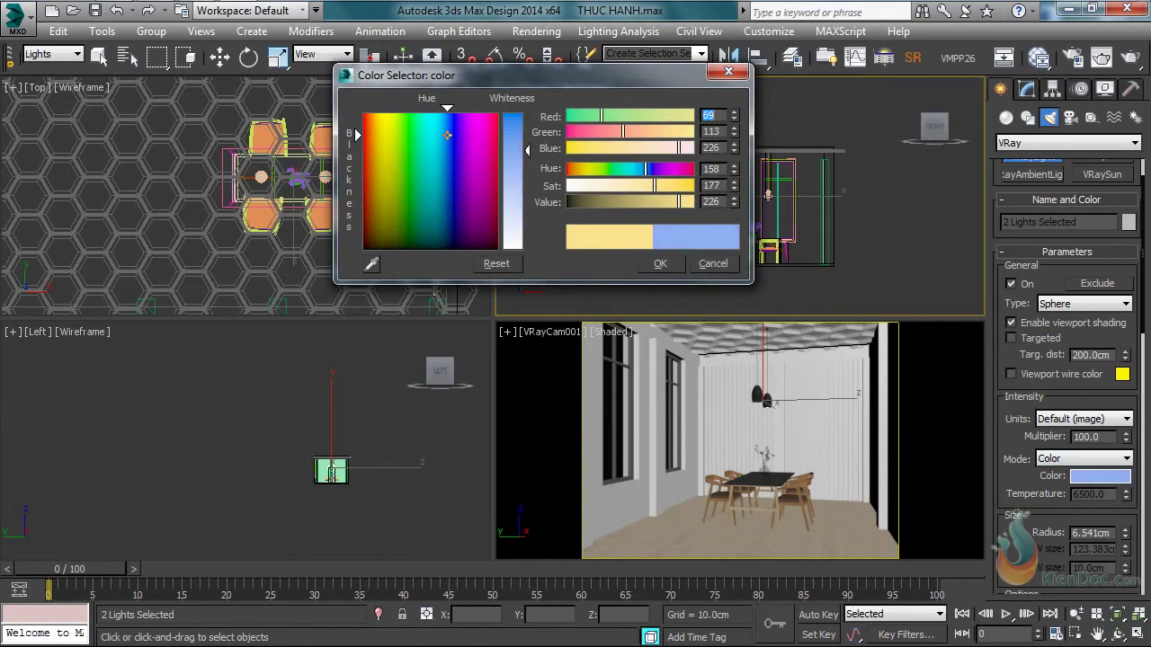
click(447, 135)
drag(670, 210, 676, 186)
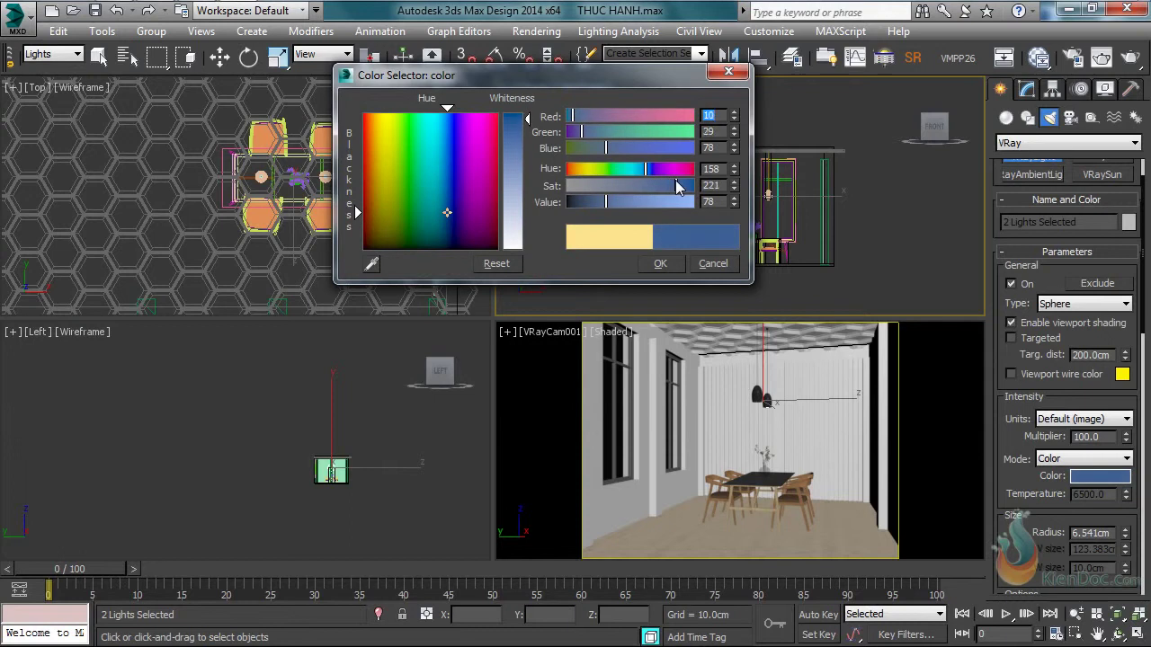
click(659, 262)
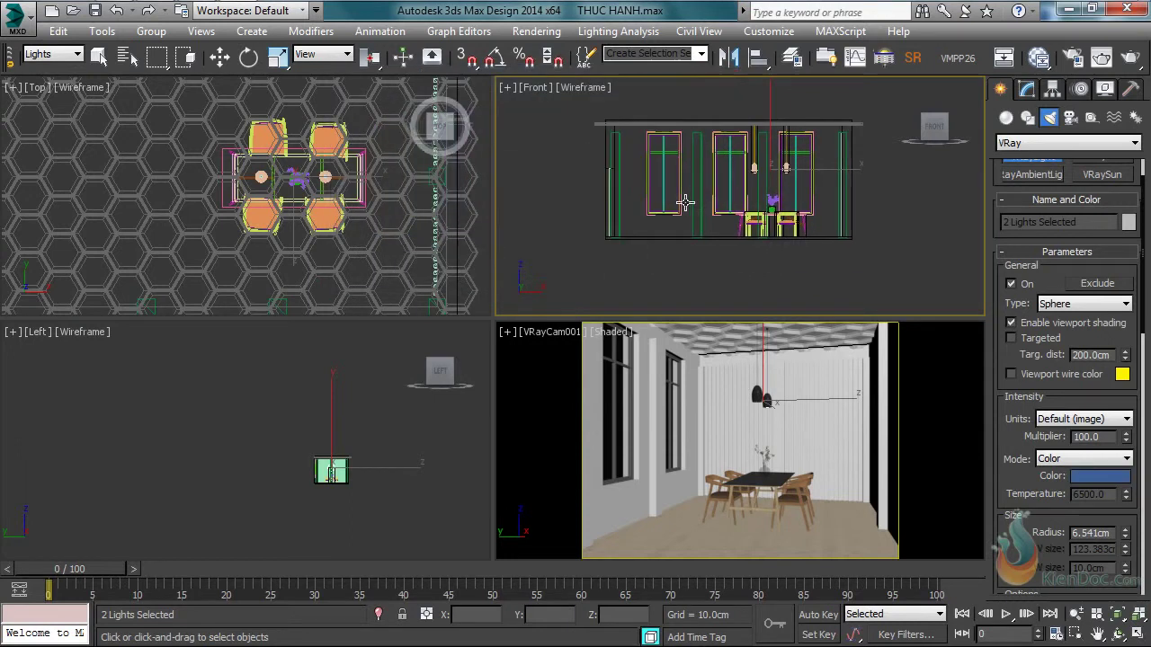
key(shift+z)
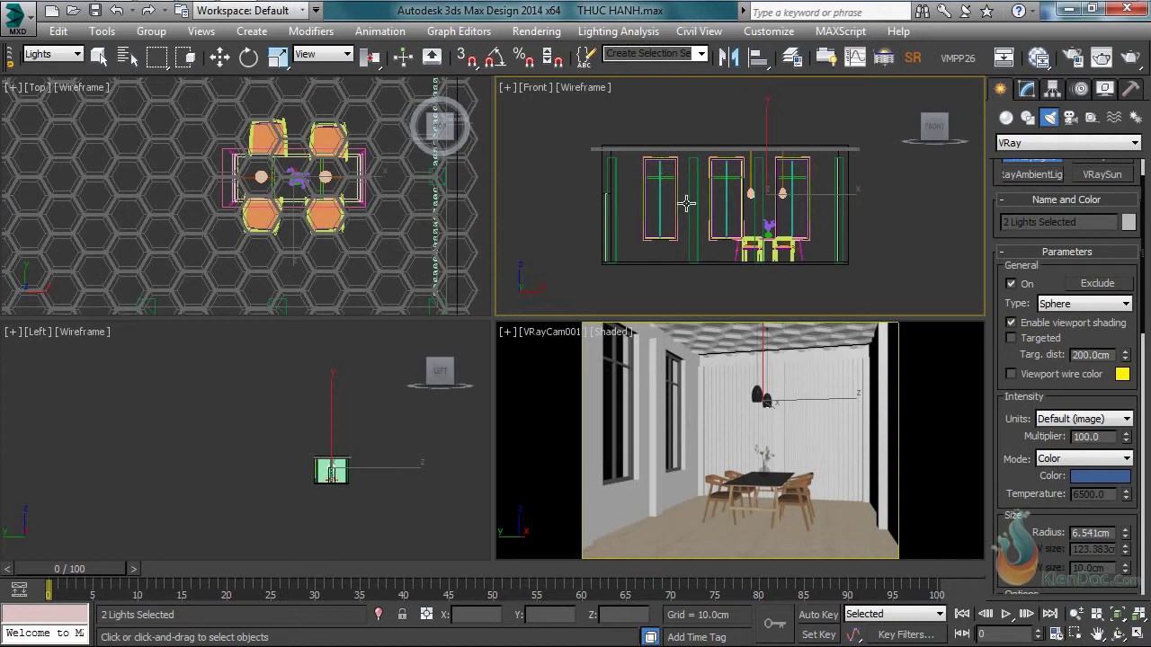
scroll(649, 167, up, 4)
scroll(646, 156, up, 3)
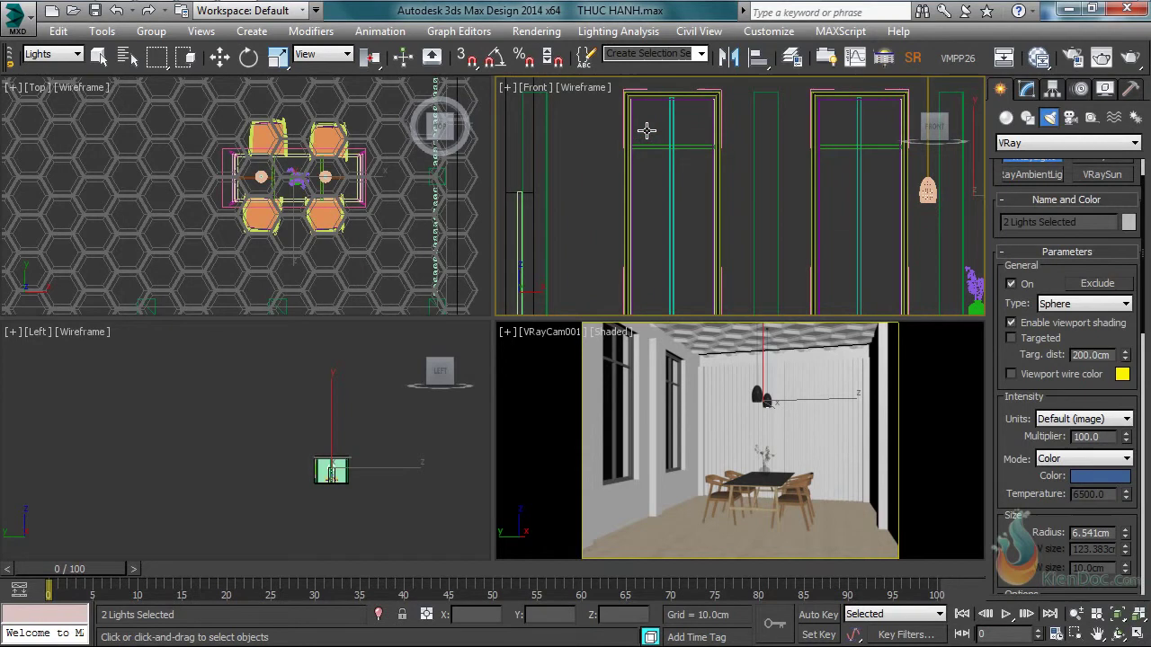
scroll(646, 130, down, 4)
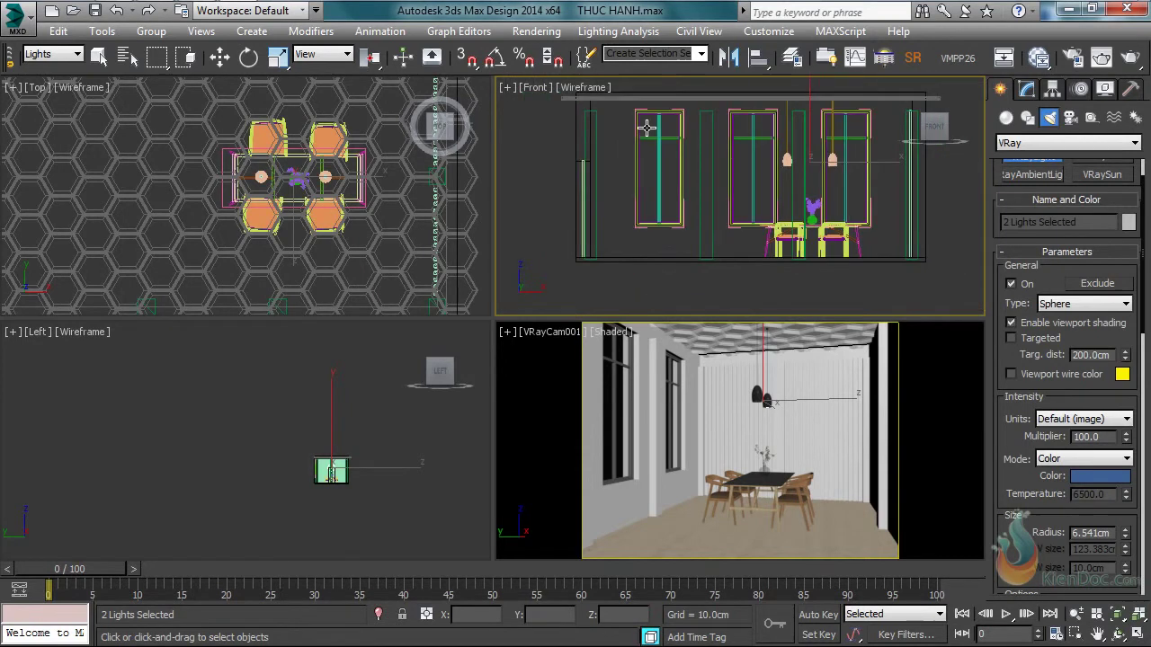
click(655, 130)
drag(655, 130, 707, 217)
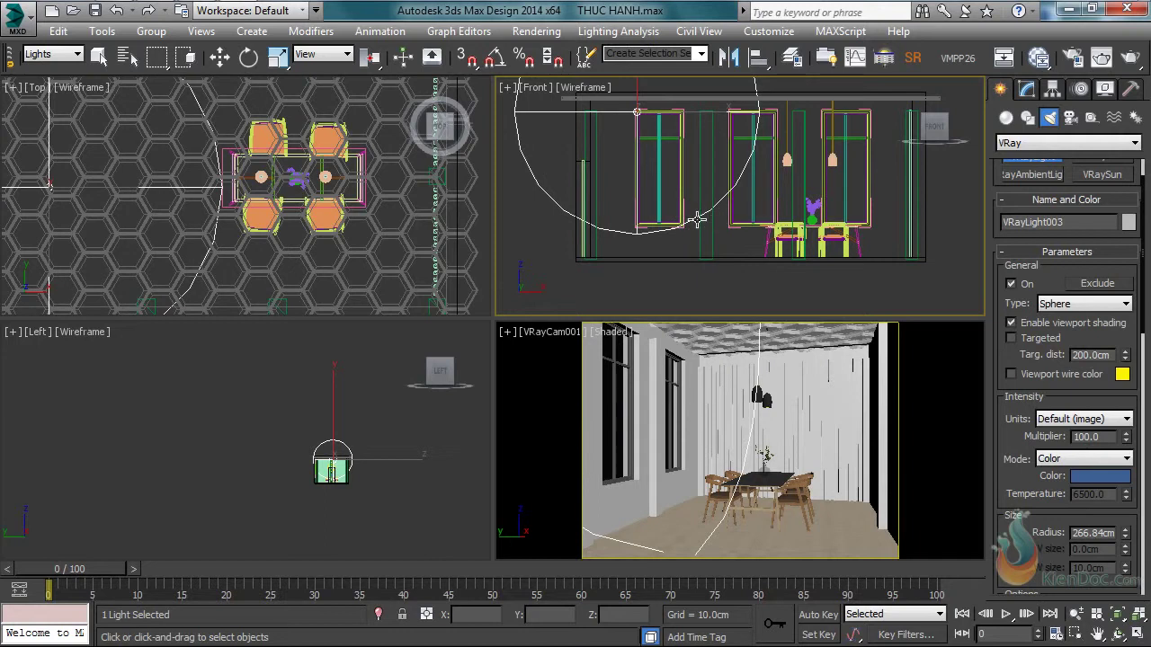
right_click(697, 219)
Draw a Plane-type VRayLight over the leftmost window in the Front view, about 98 by 245 cm.
click(1083, 304)
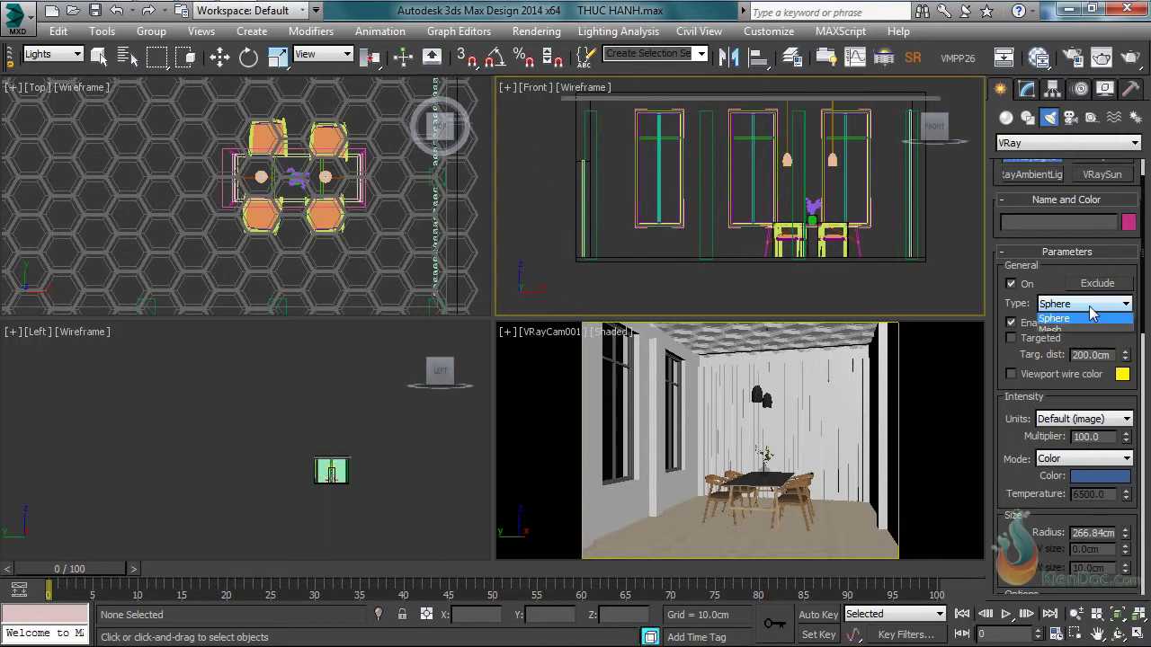
click(1059, 321)
middle_drag(617, 156, 617, 177)
drag(639, 132, 681, 244)
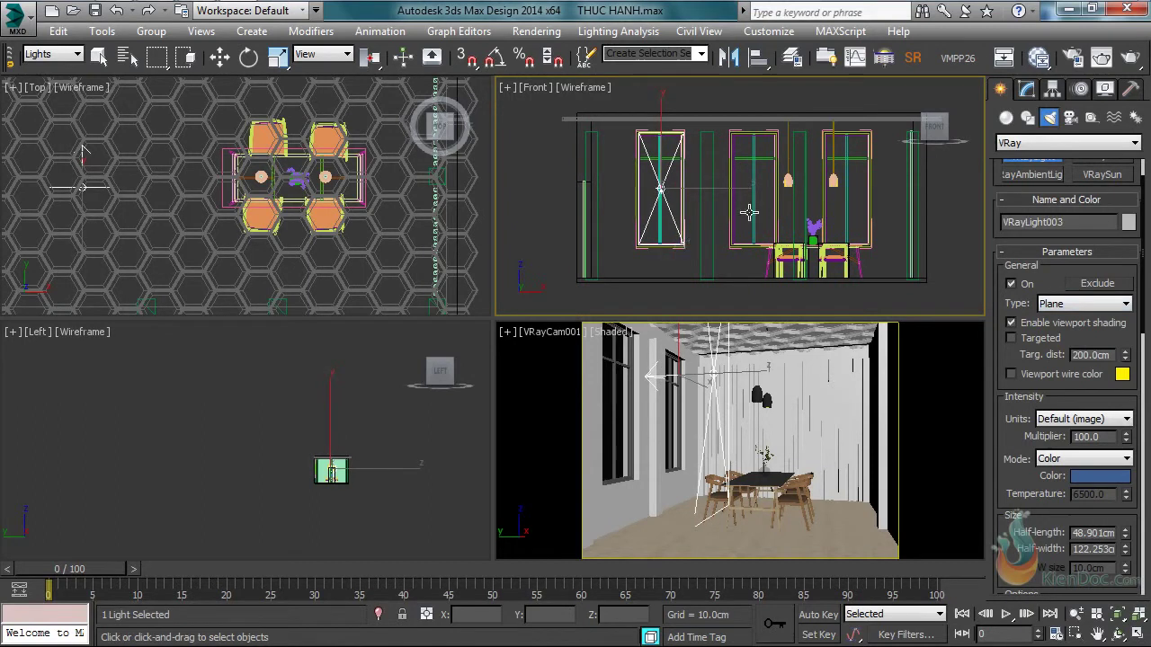
Mirror the window light about the Z axis with No Clone so it faces the opposite way.
click(729, 57)
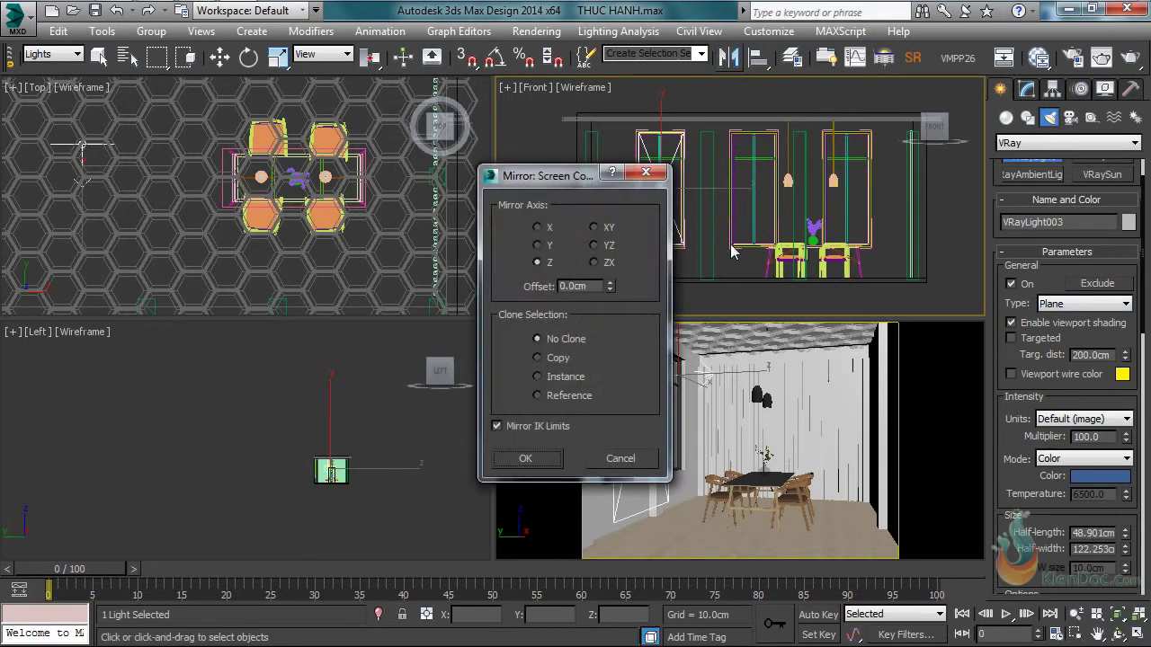
click(537, 263)
drag(576, 175, 358, 168)
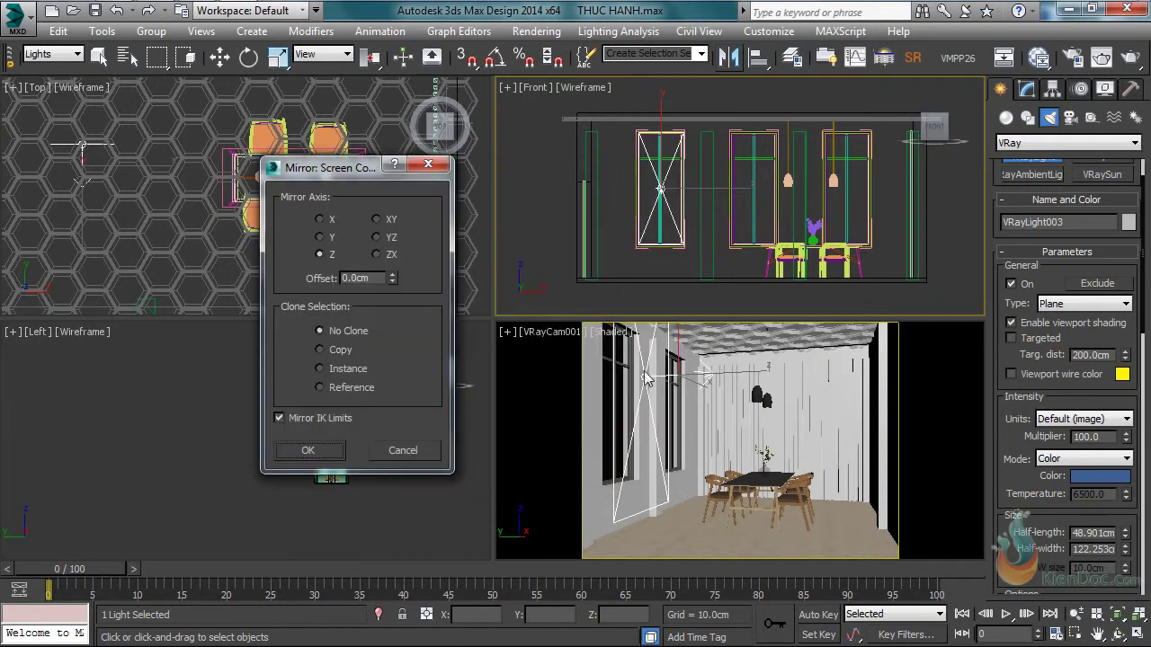
click(308, 450)
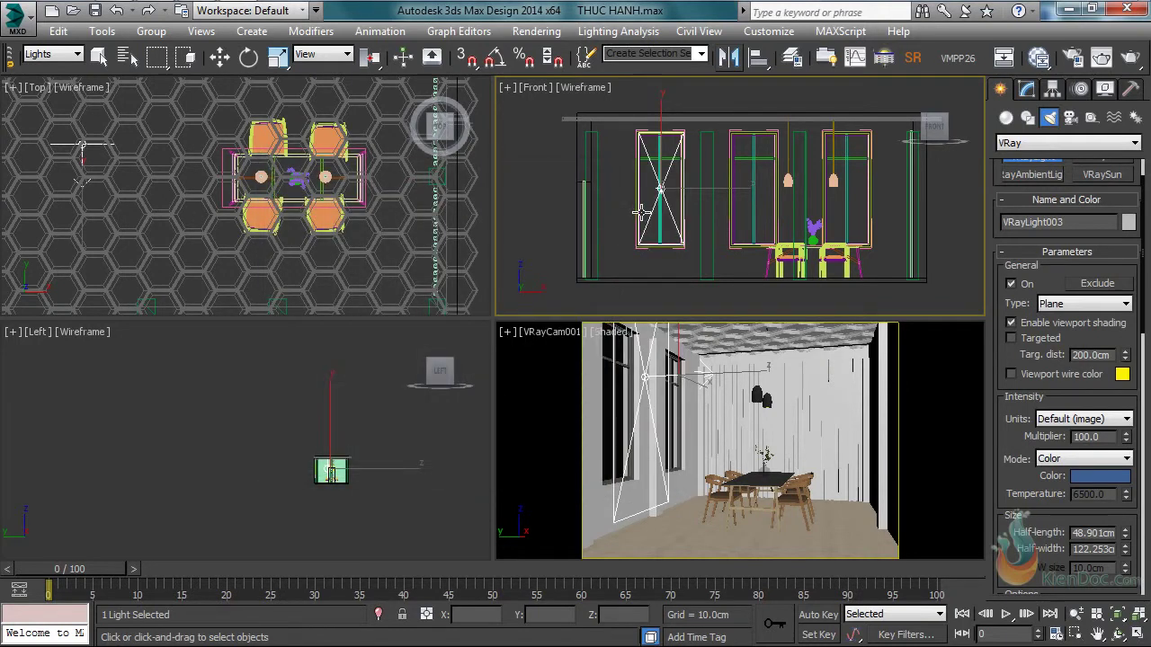
Move the plane light in the Top view to just outside the window frame.
key(w)
middle_drag(201, 185, 323, 242)
scroll(196, 155, up, 4)
drag(199, 155, 207, 160)
scroll(241, 241, up, 6)
middle_drag(241, 241, 262, 216)
drag(266, 212, 258, 65)
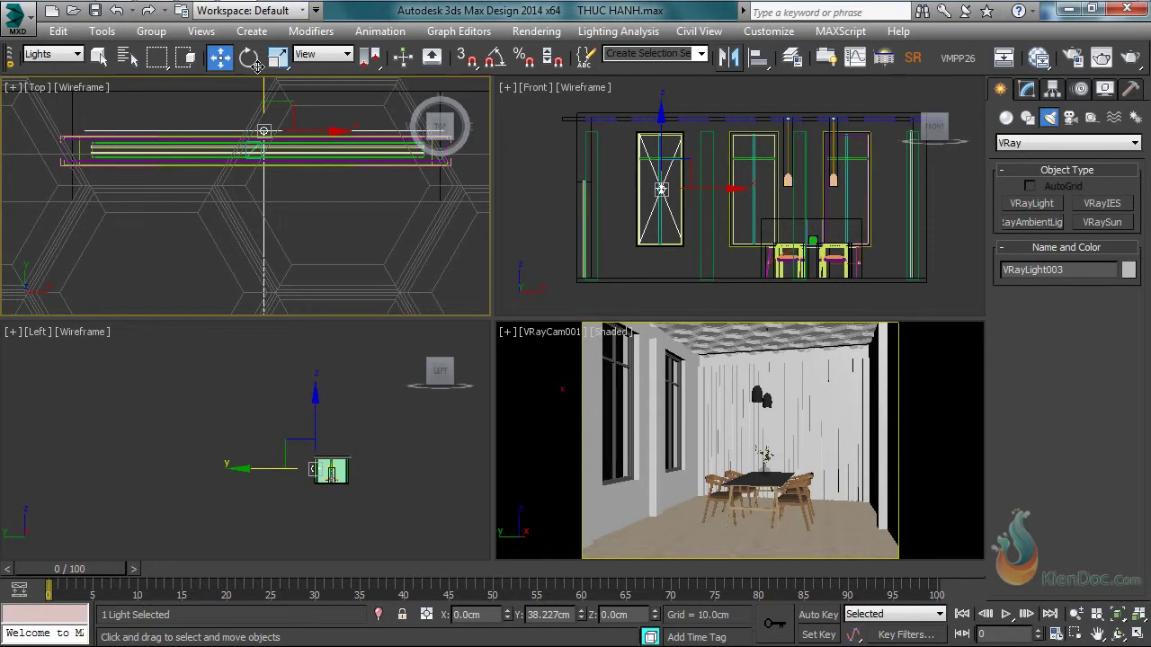
Move the plane light to the room side of the window frame, then clone it as an Instance toward the middle window.
drag(257, 65, 252, 98)
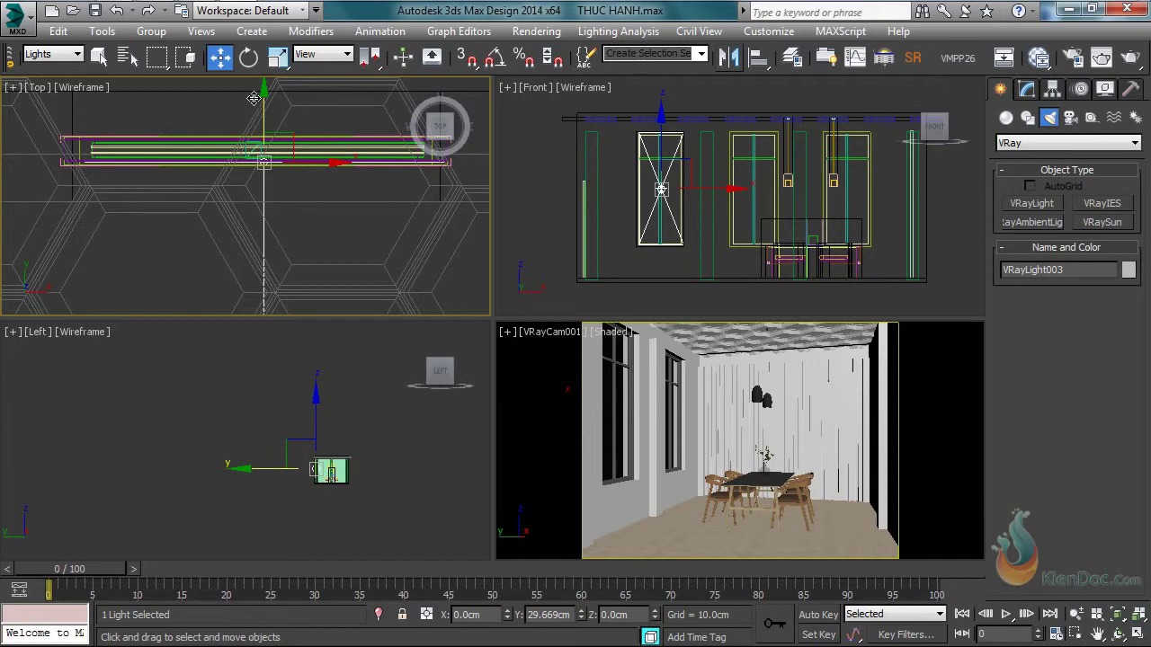
scroll(293, 192, down, 4)
middle_drag(298, 195, 218, 210)
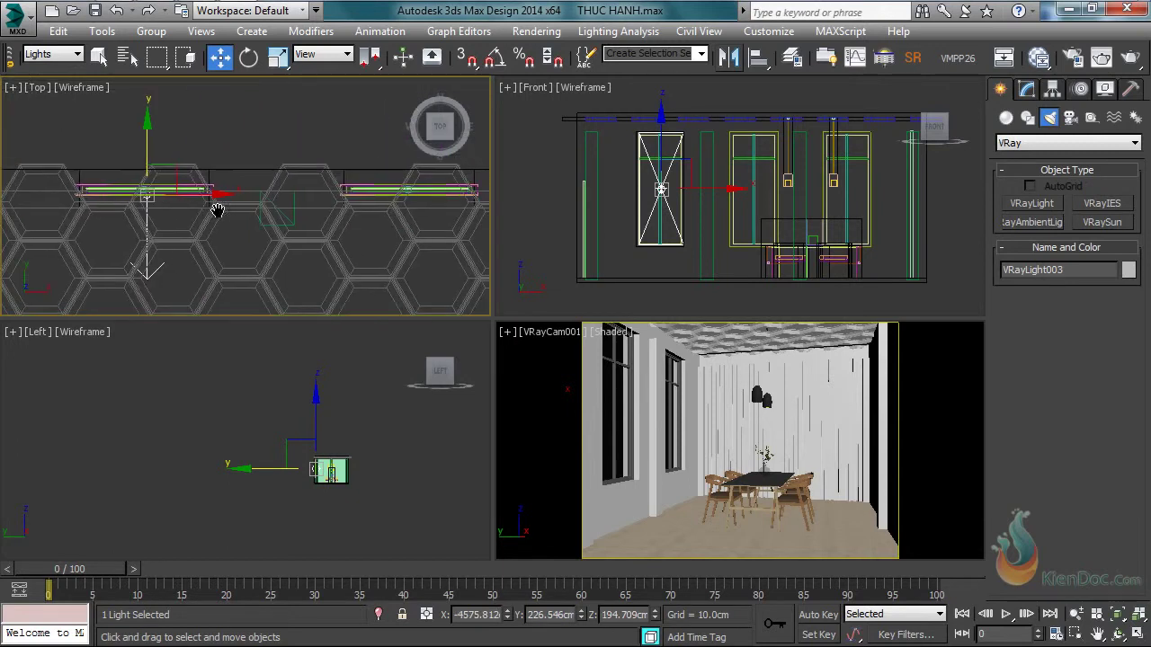
shift+drag(209, 192, 445, 193)
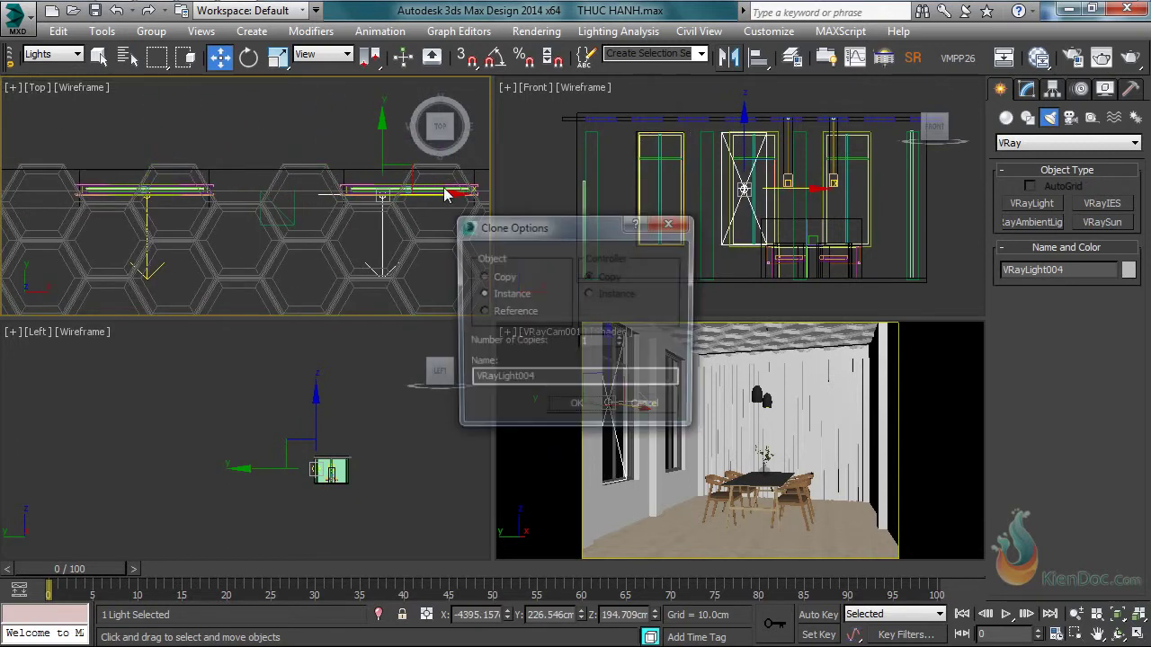
click(578, 410)
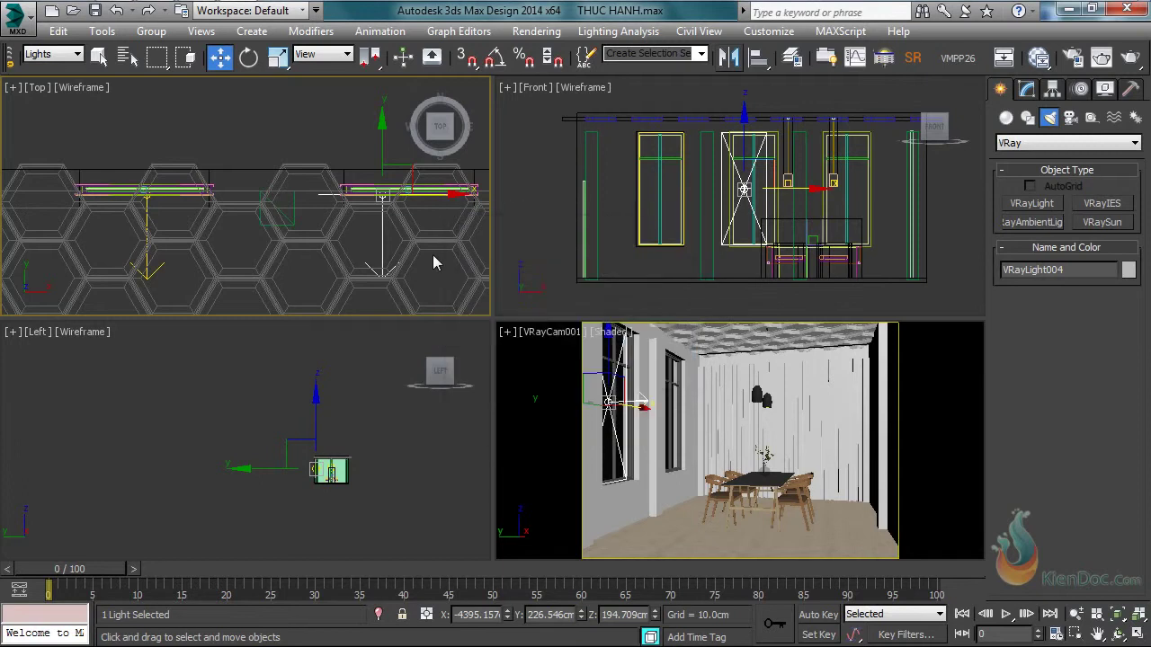
Center the cloned plane light on the middle window along X in the Top view.
scroll(282, 231, up, 4)
middle_drag(296, 197, 324, 235)
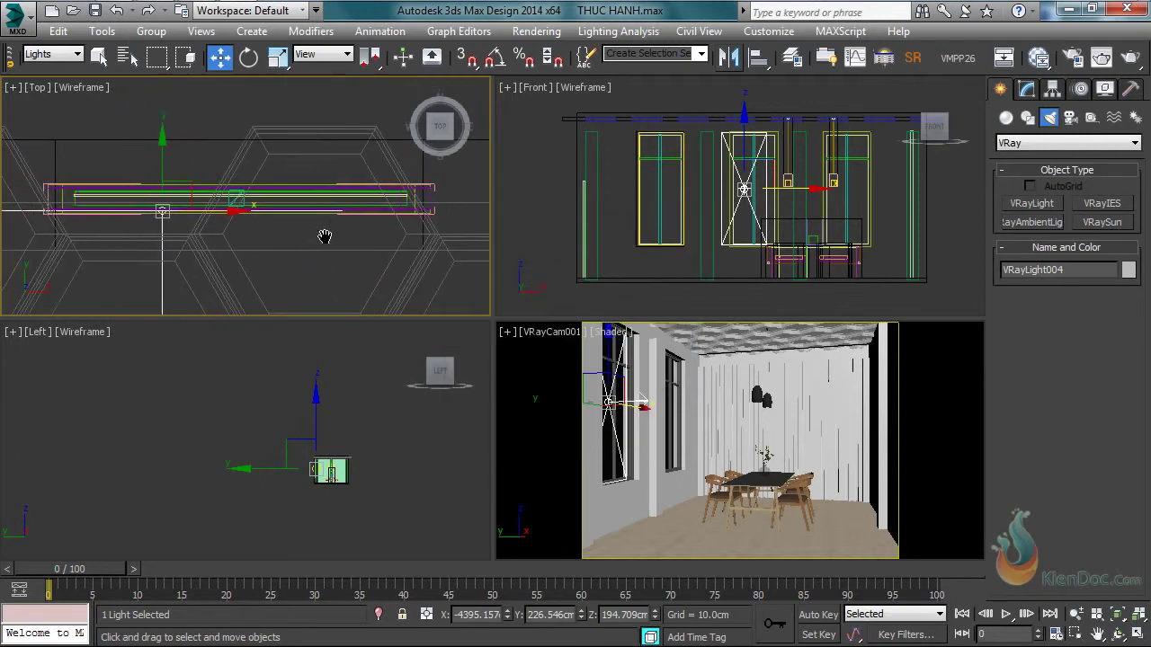
drag(232, 210, 309, 211)
Clone the middle window's light as an Instance to the rightmost window in the Front view and center it on that frame.
scroll(299, 206, down, 3)
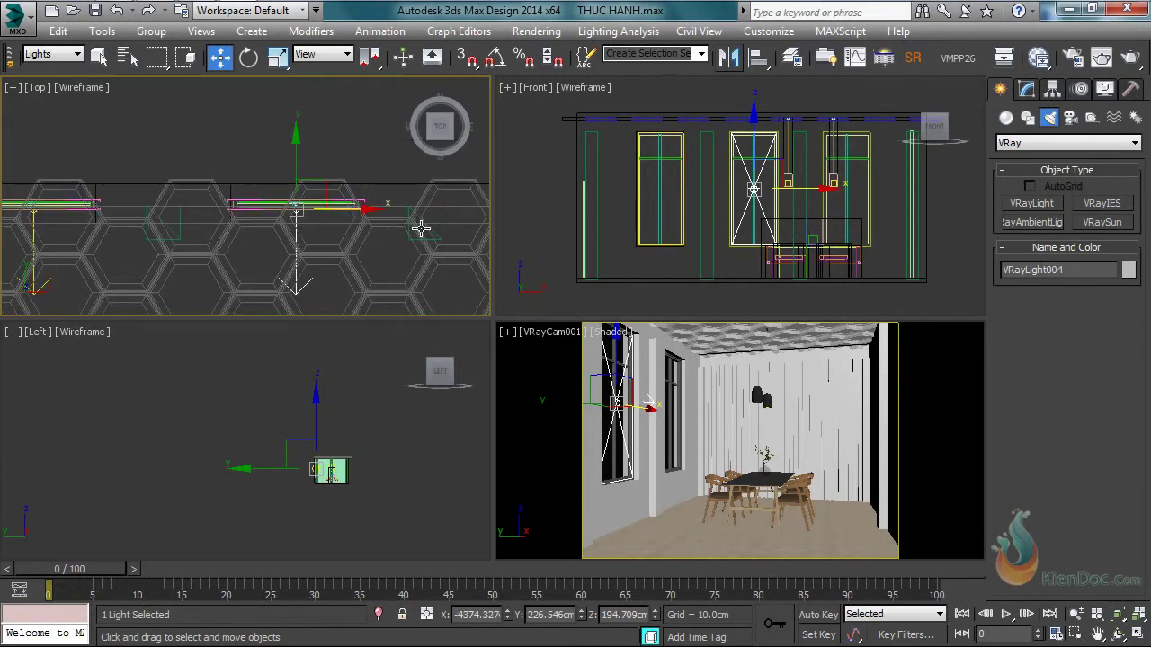
scroll(108, 225, up, 2)
shift+drag(130, 210, 384, 211)
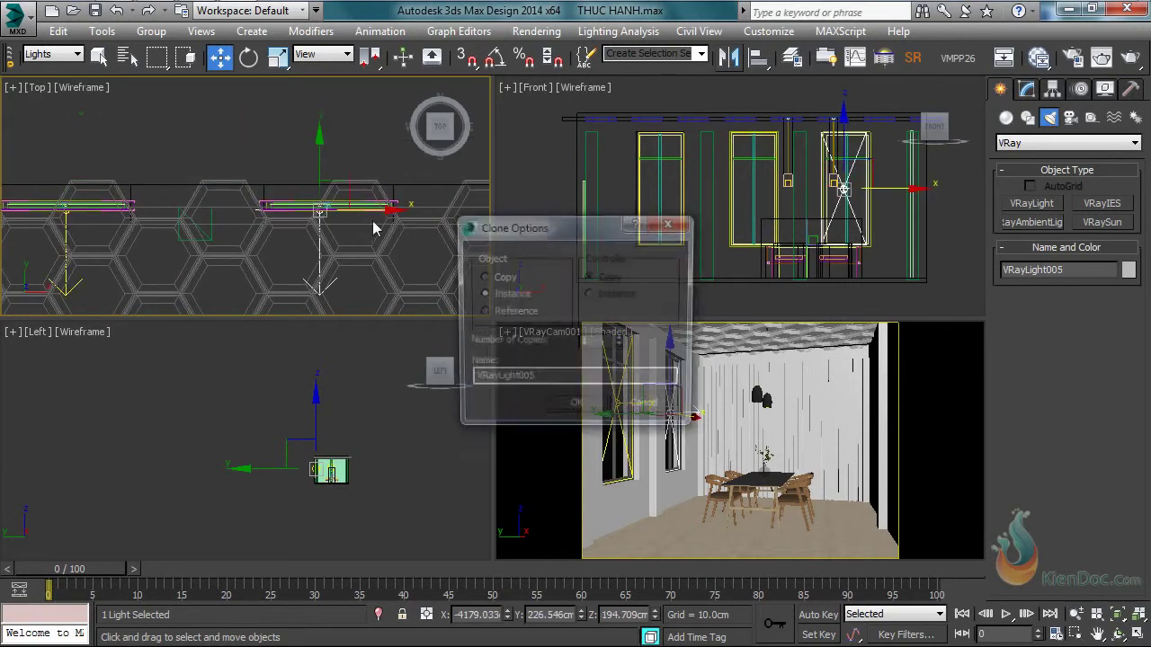
click(576, 408)
scroll(324, 243, up, 5)
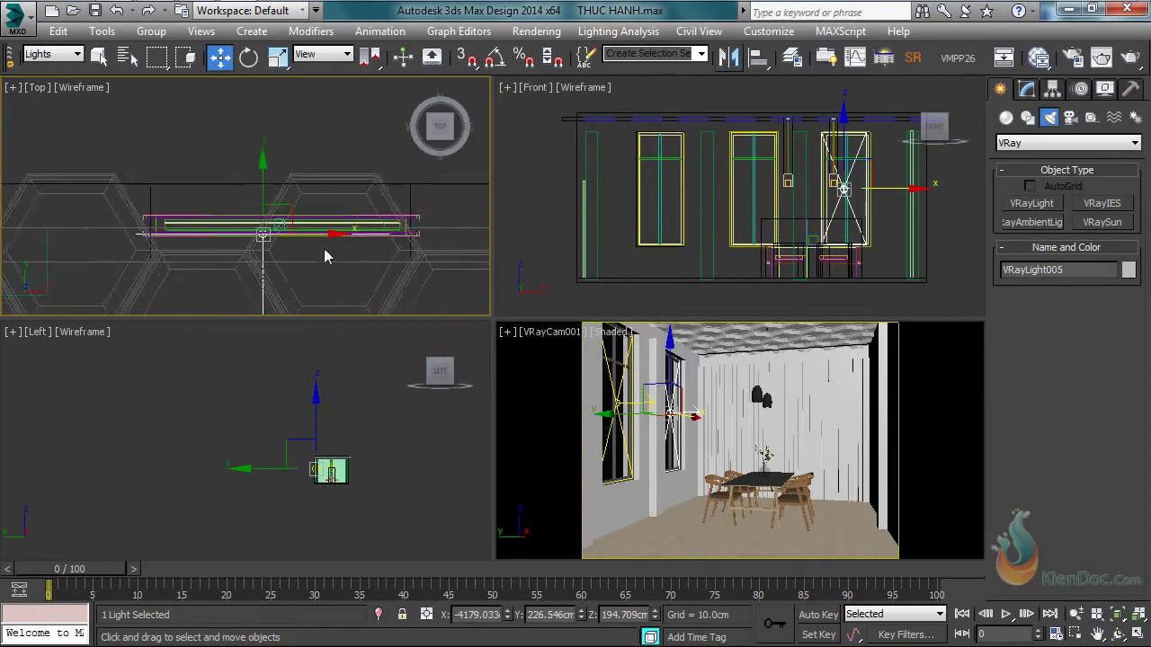
drag(302, 228, 329, 229)
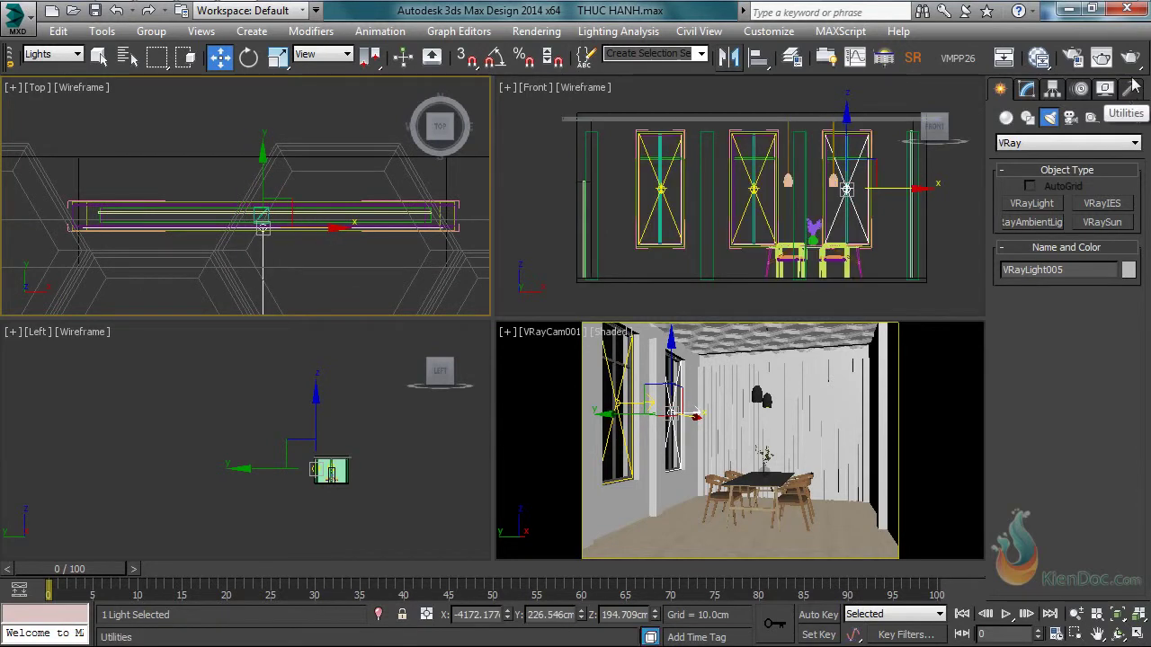
Render the camera view with all three window lights and move the frame buffer aside to uncover the viewports.
click(1101, 58)
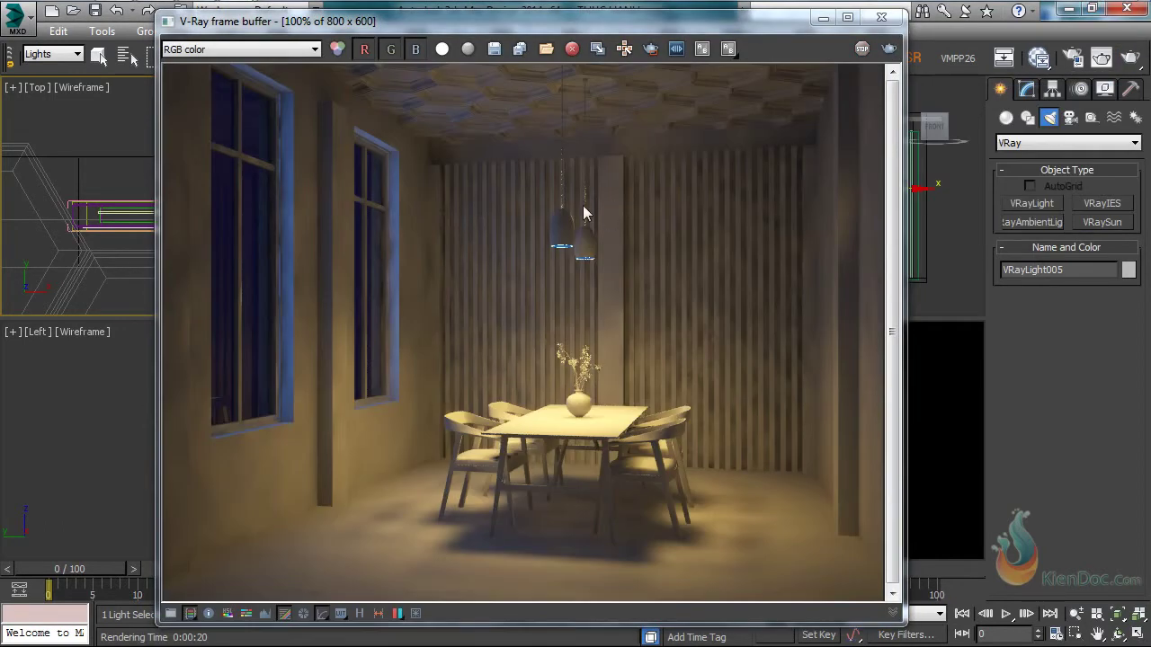
drag(561, 27, 430, 22)
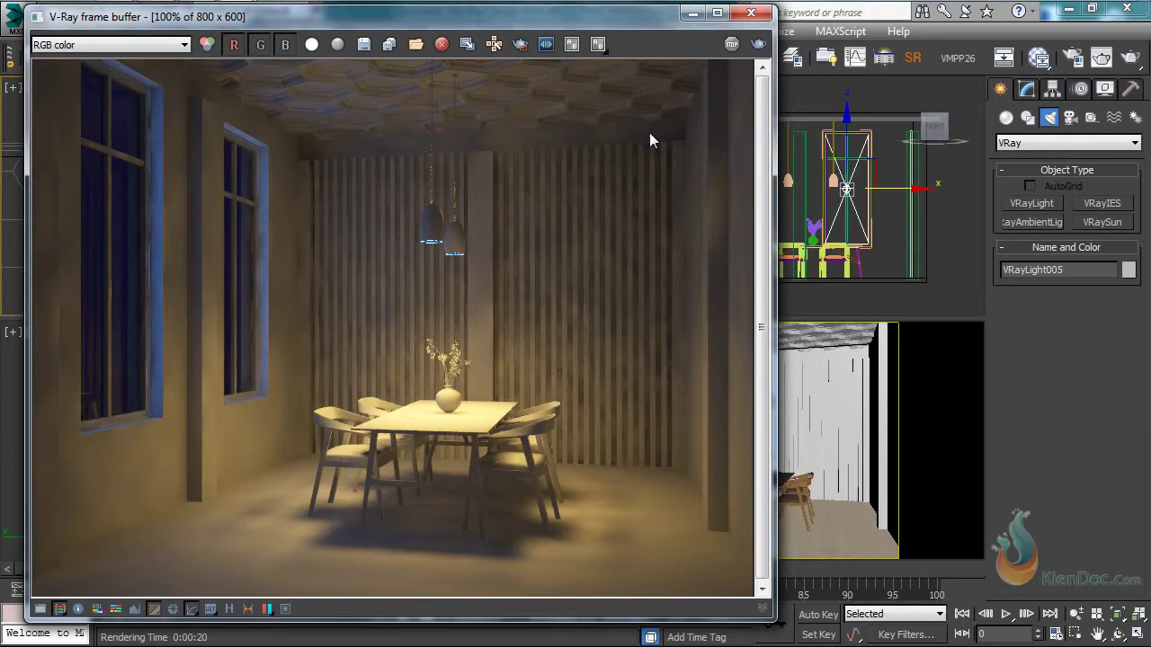
Turn off Store with irradiance map for the pendant sphere light.
scroll(842, 185, up, 4)
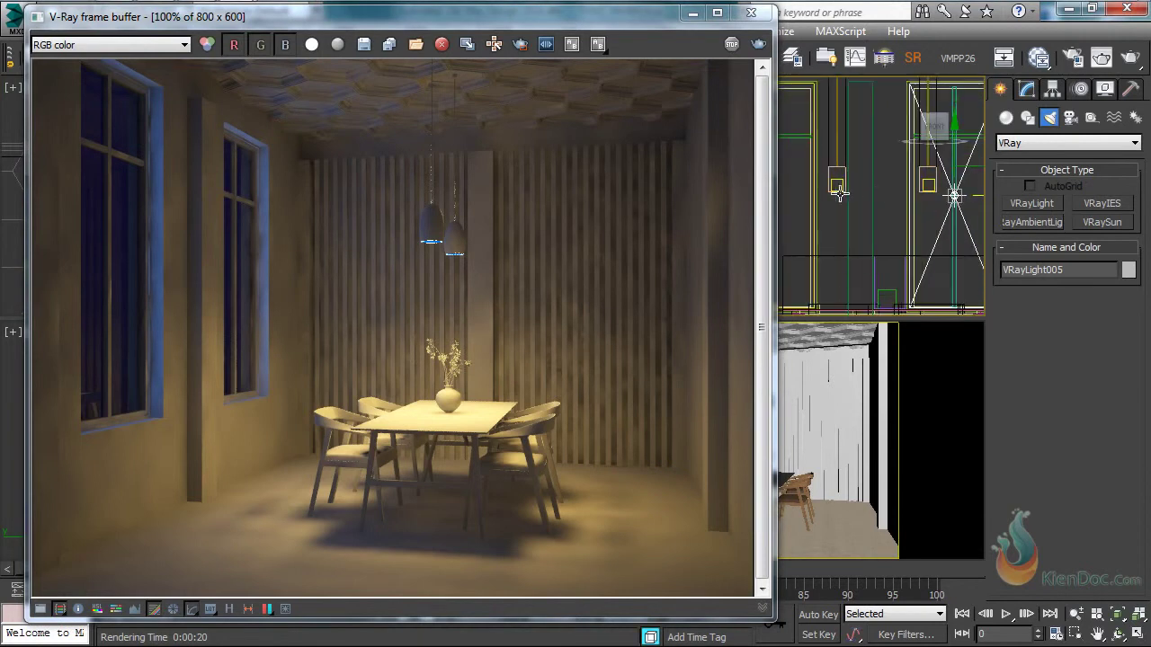
click(837, 185)
click(1027, 89)
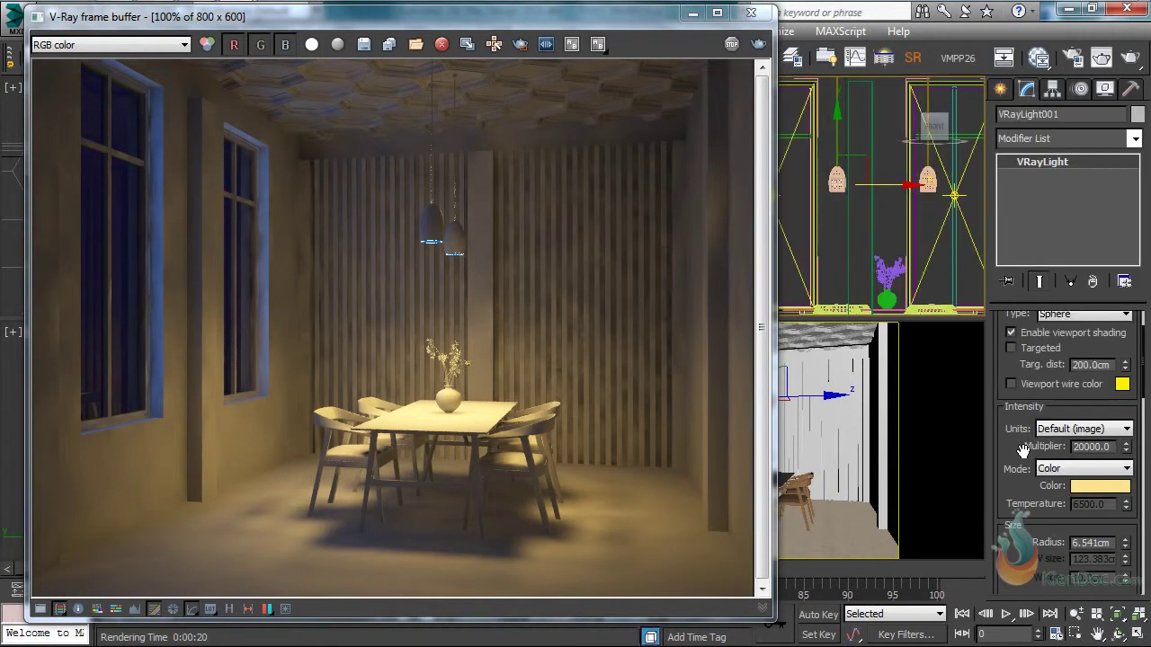
scroll(1026, 447, down, 5)
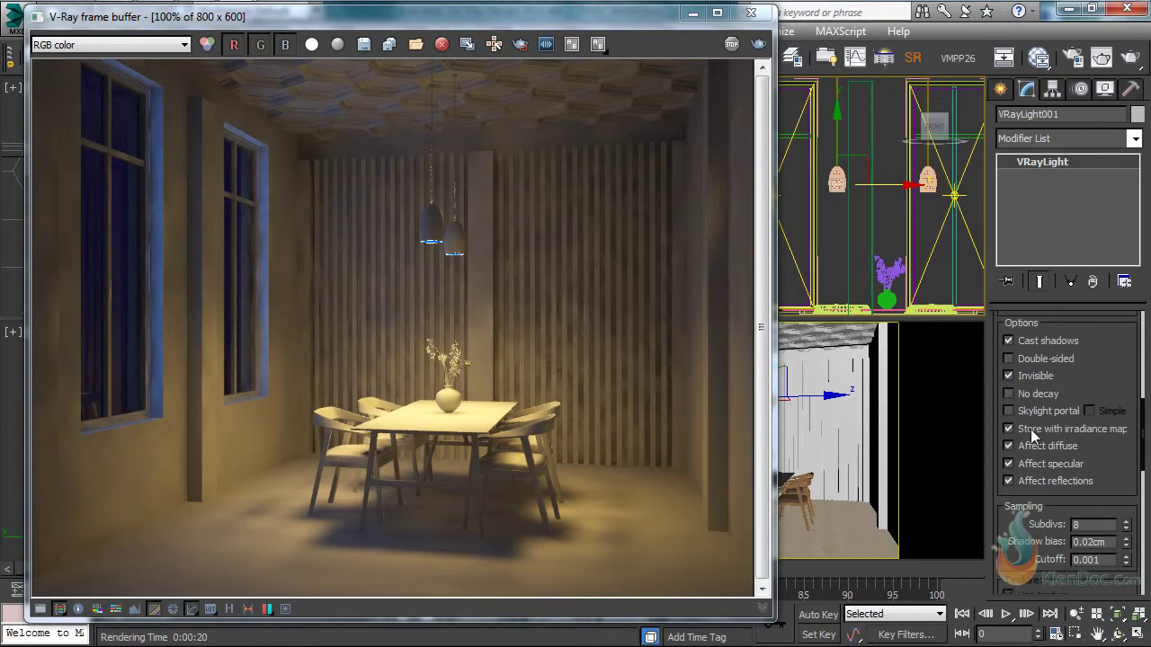
Render only a region from the pendant lamps to the image's right edge to check the shadows, then disable region rendering.
click(520, 45)
drag(420, 66, 752, 595)
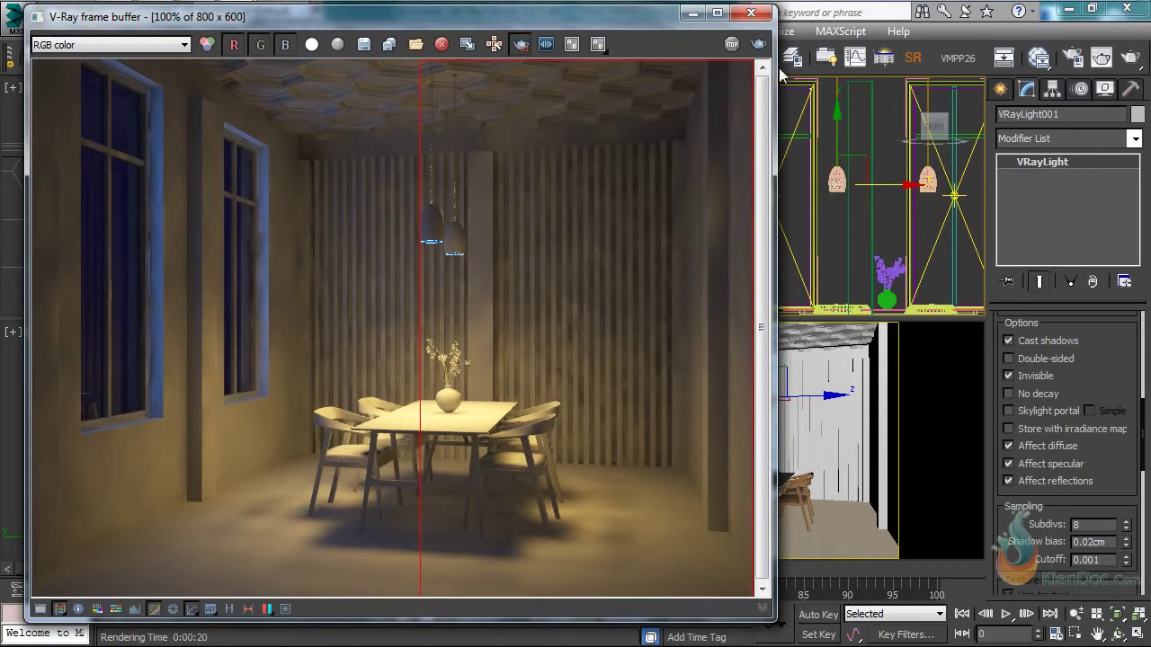
click(759, 44)
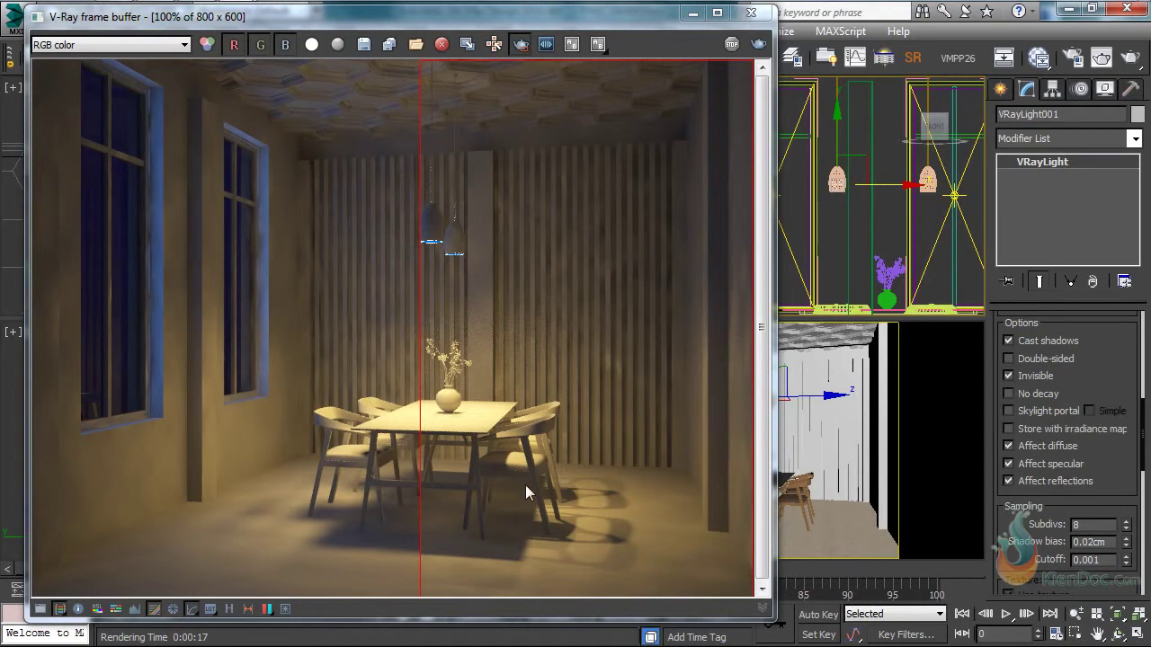
click(521, 45)
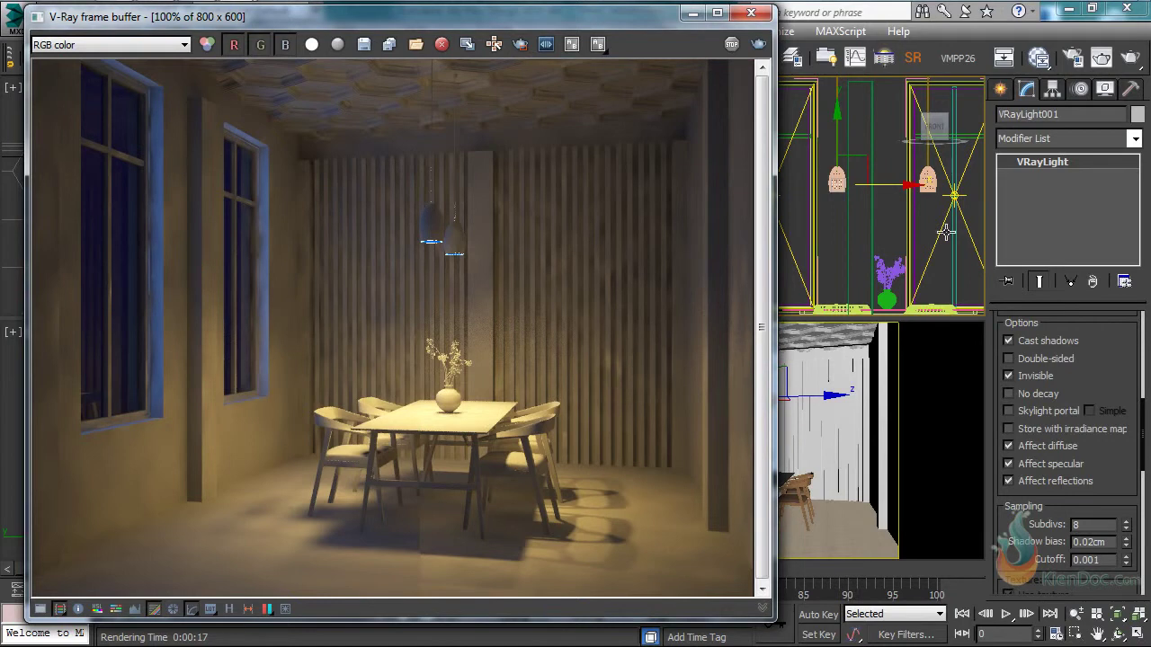
Disable Override mtl in the V-Ray global switches and start a full render with the scene's own materials.
click(1080, 63)
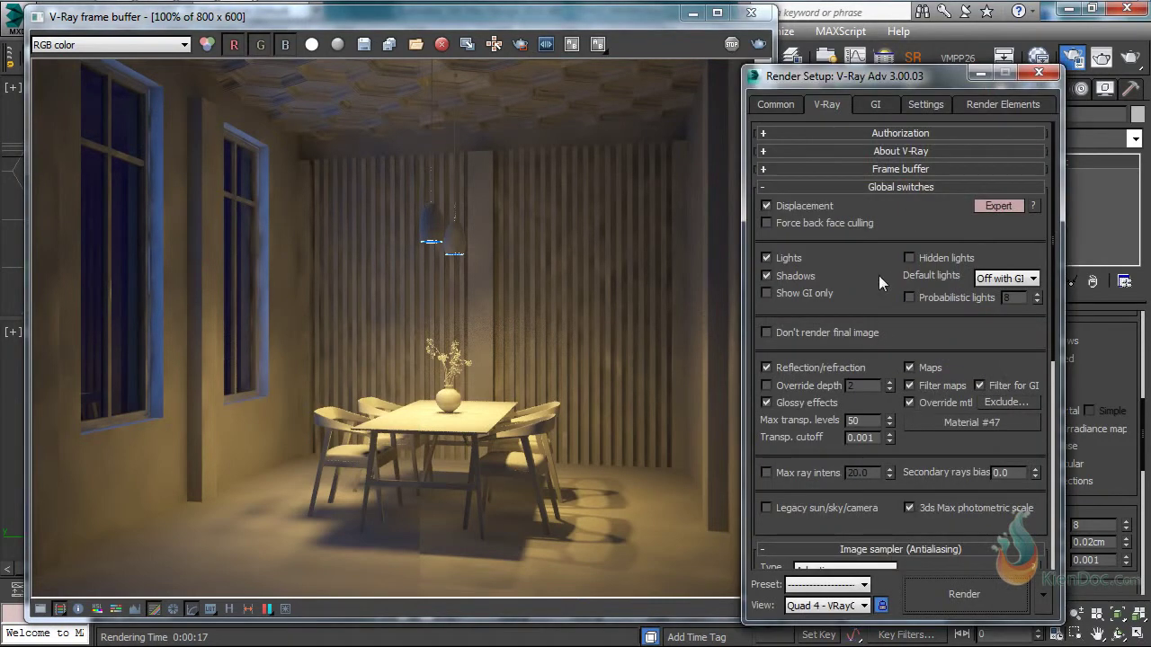
click(910, 402)
click(1039, 72)
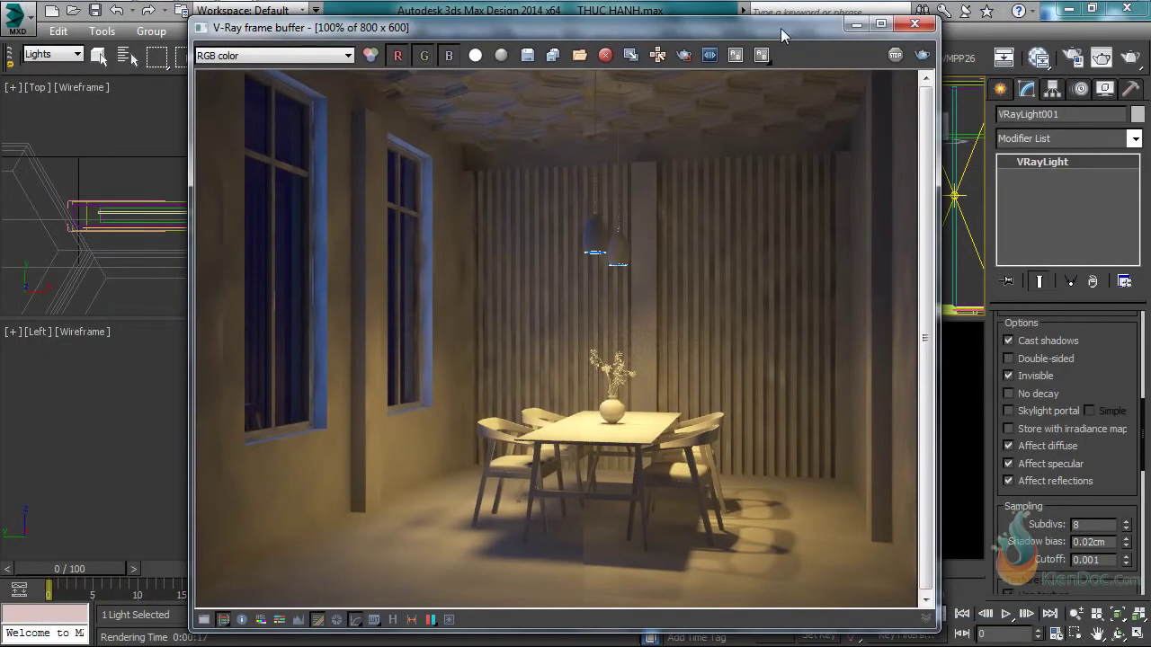
click(919, 57)
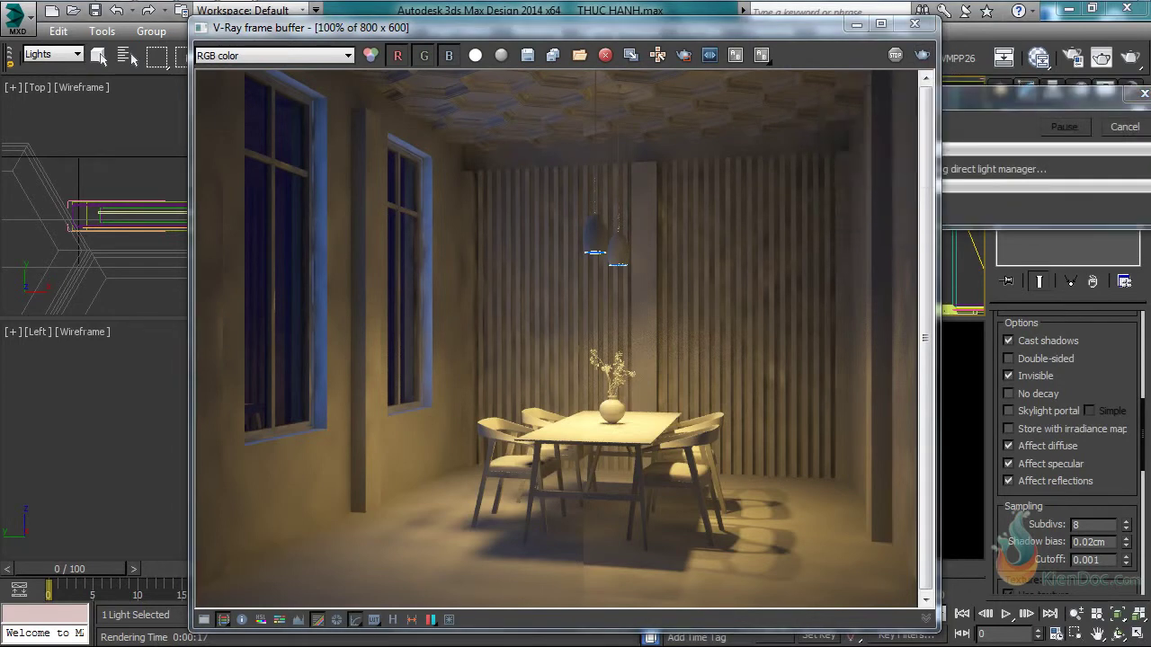